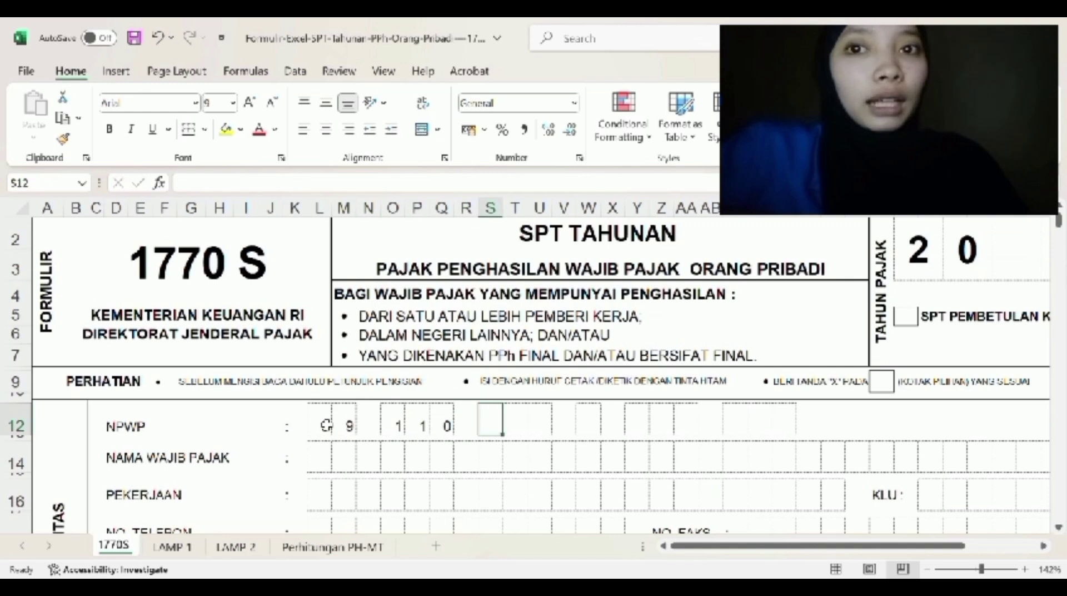
- Enter the remaining NPWP digits, one per box, to complete the taxpayer's tax number
key(Right)
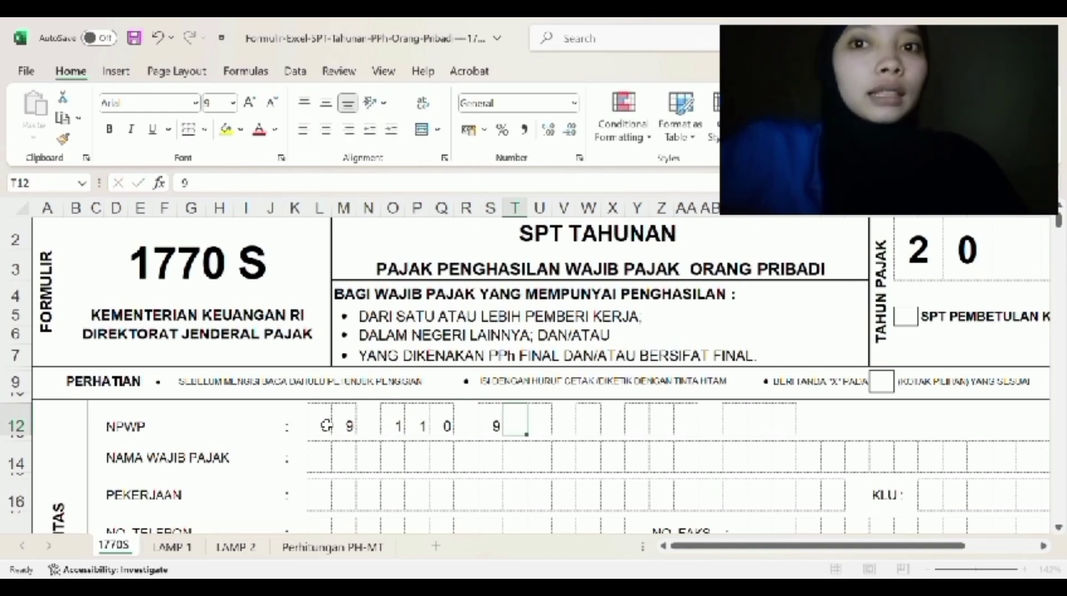
key(Right)
key(Right)
key(Right)
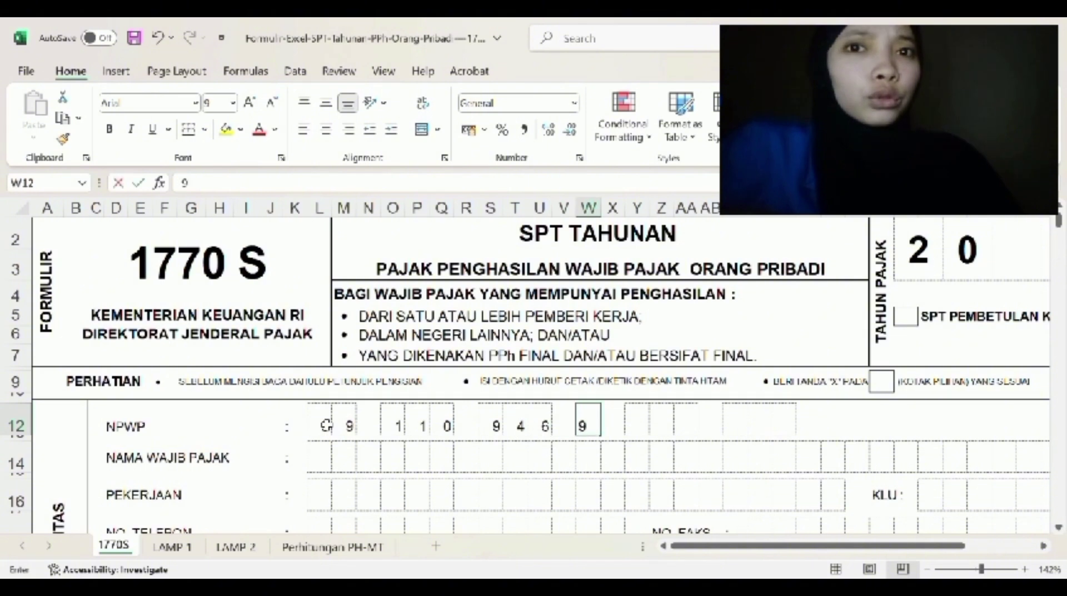
key(Right)
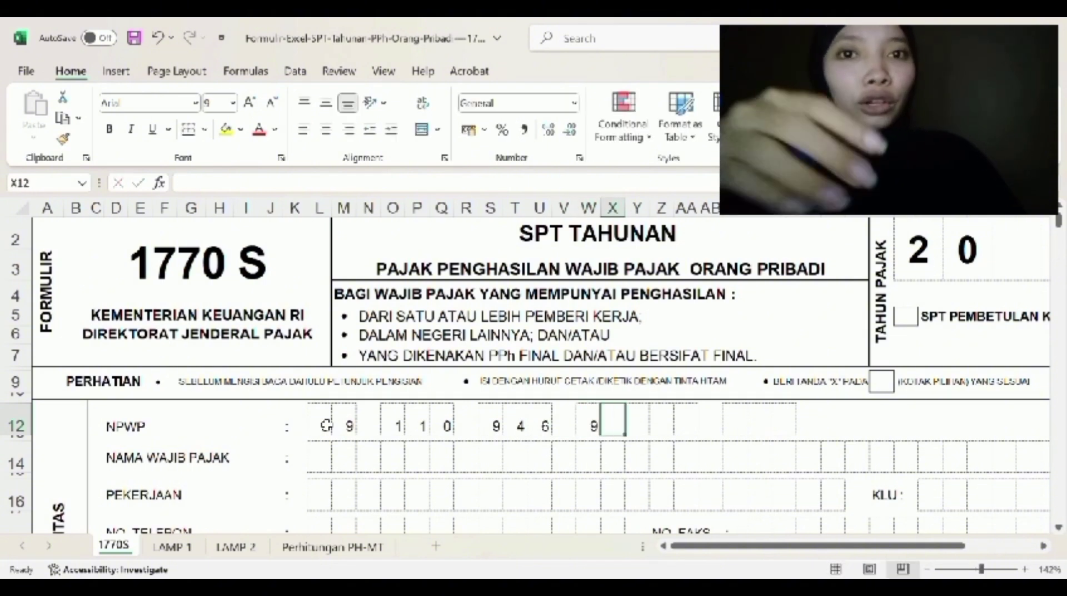
key(Right)
key(Right)
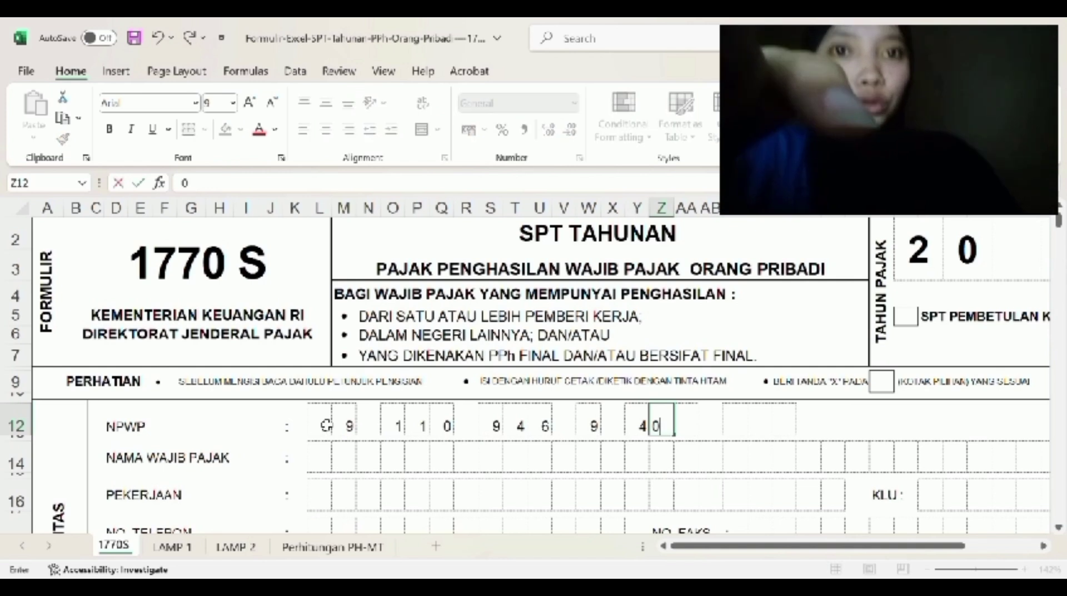
key(Right)
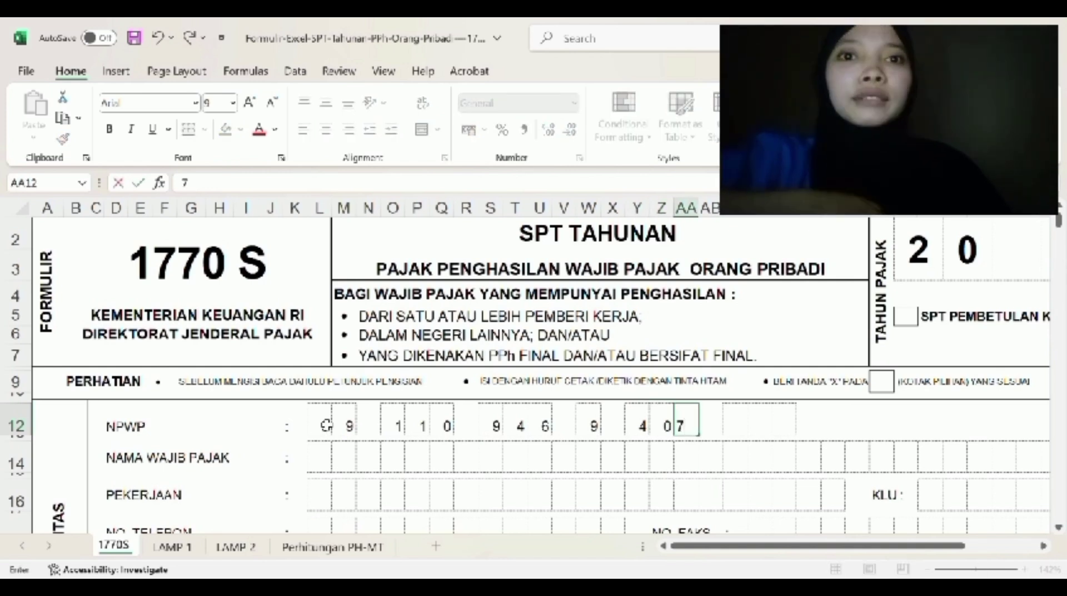
key(Right)
key(Right)
key(Right)
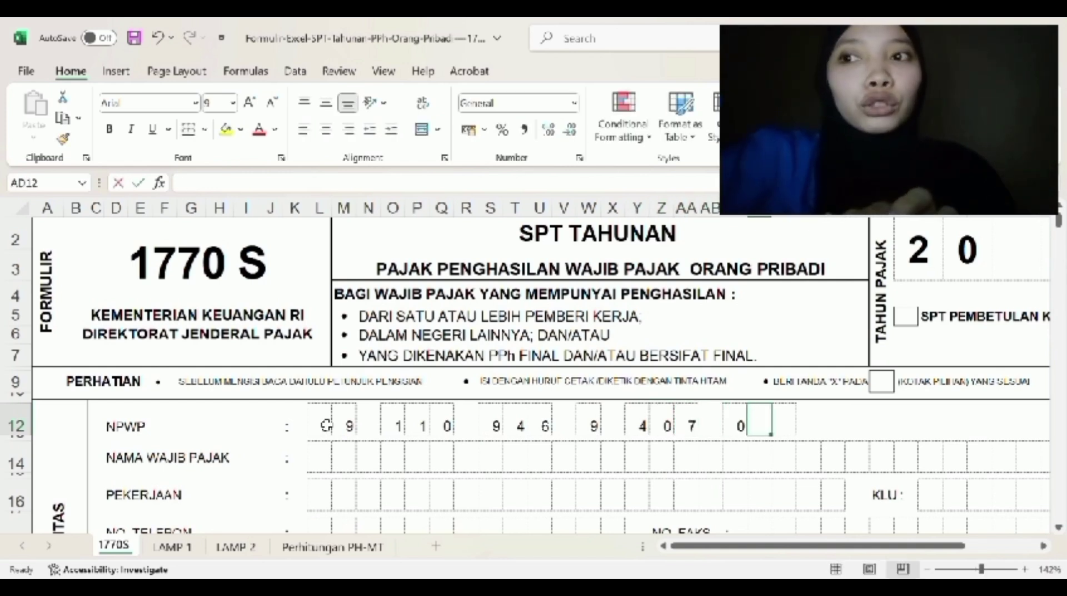
key(Right)
- Type the taxpayer's name in capitals, one letter per NAMA WAJIB PAJAK box
click(321, 459)
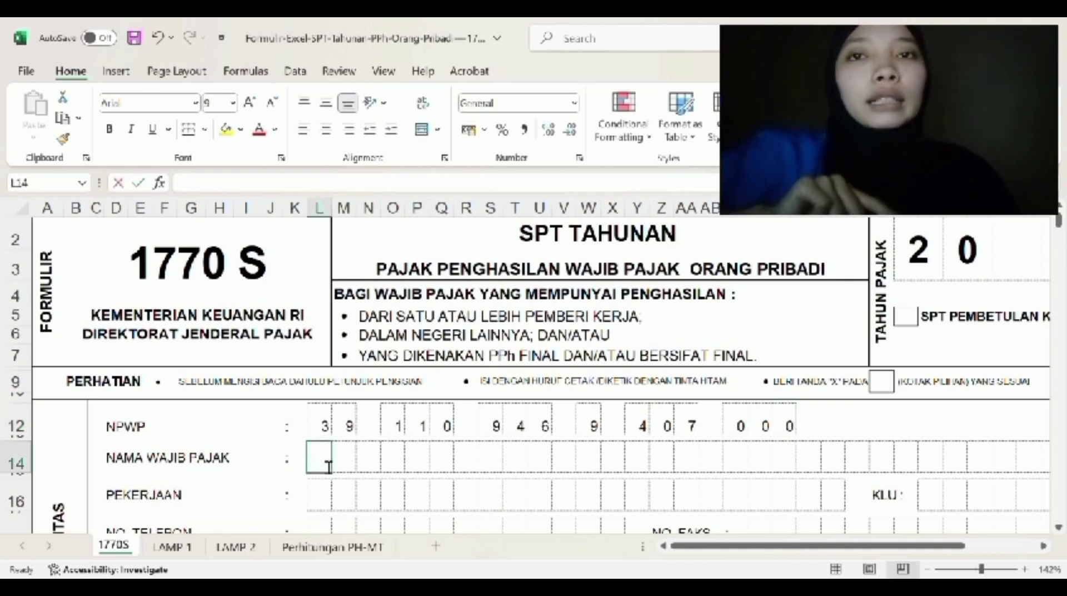
key(Right)
key(Right)
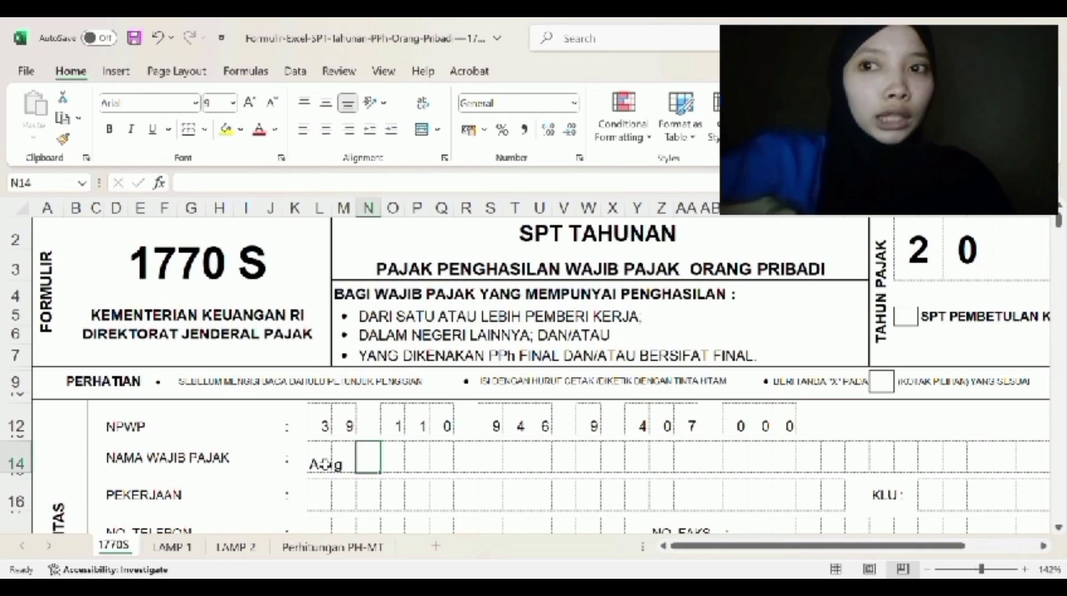
key(Left)
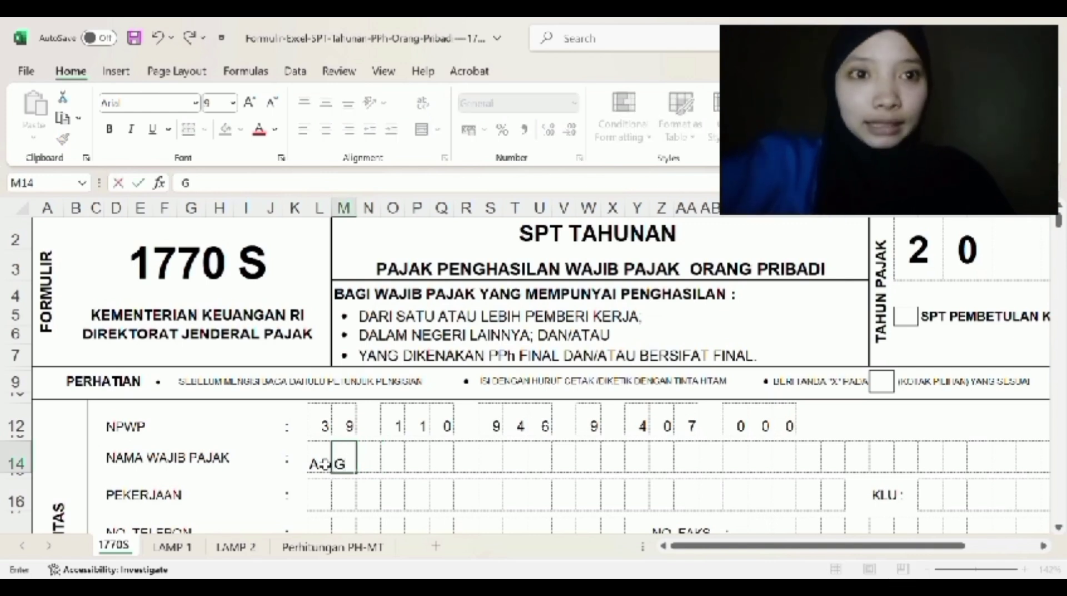
key(Right)
key(Right)
key(Right)
key(Right)
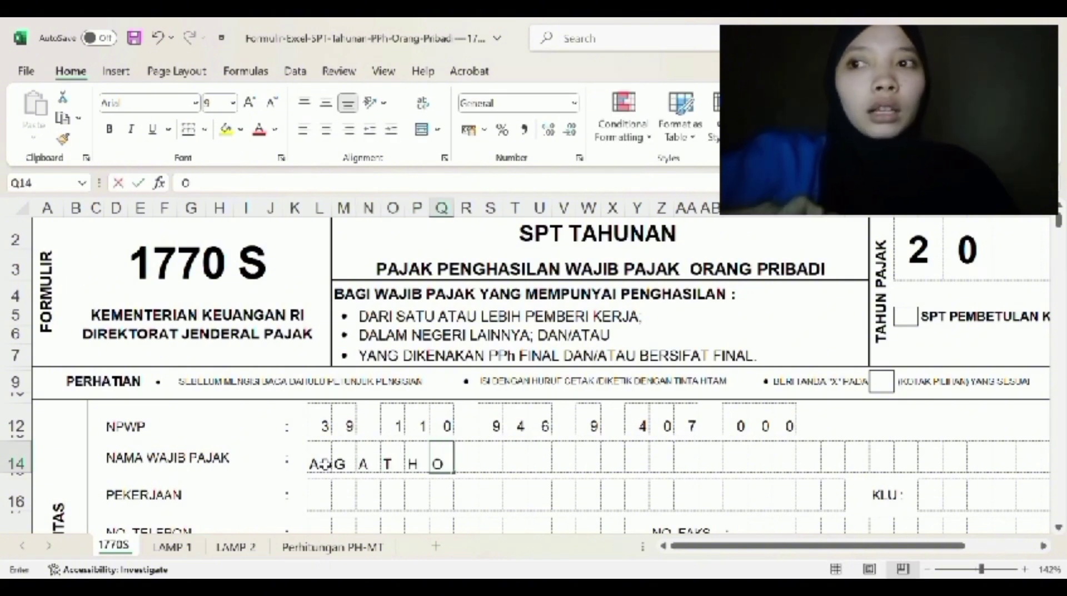
key(Right)
key(Right)
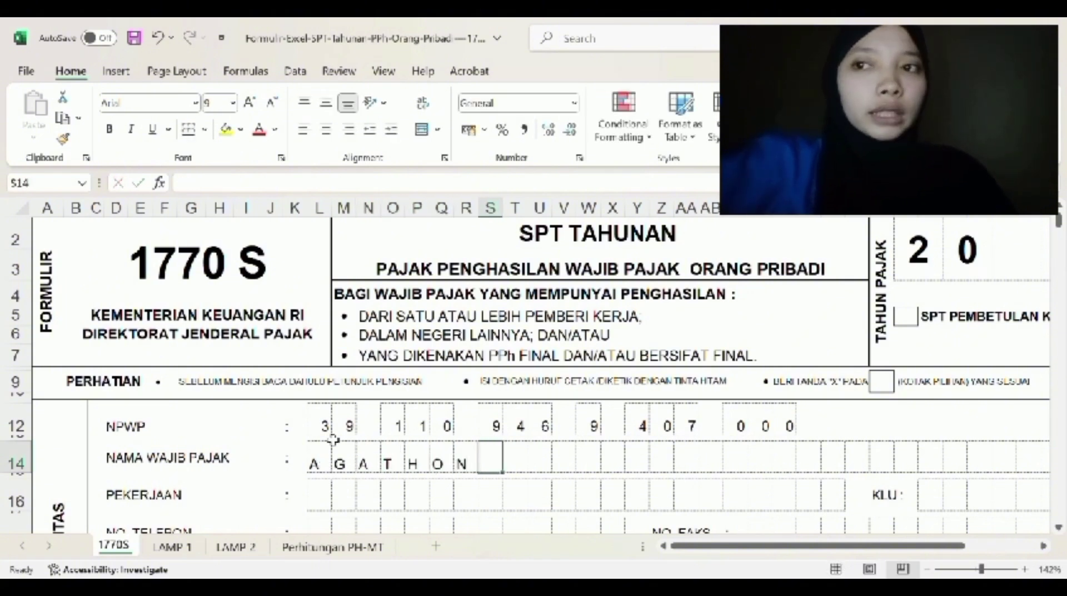
scroll(333, 440, down, 2)
- Type PEDAGANG ECERAN into the PEKERJAAN boxes, one letter per box with a blank between words
click(323, 397)
text(P)
key(Right)
text(E)
key(Right)
text(D)
key(Right)
text(A)
key(Right)
text(G)
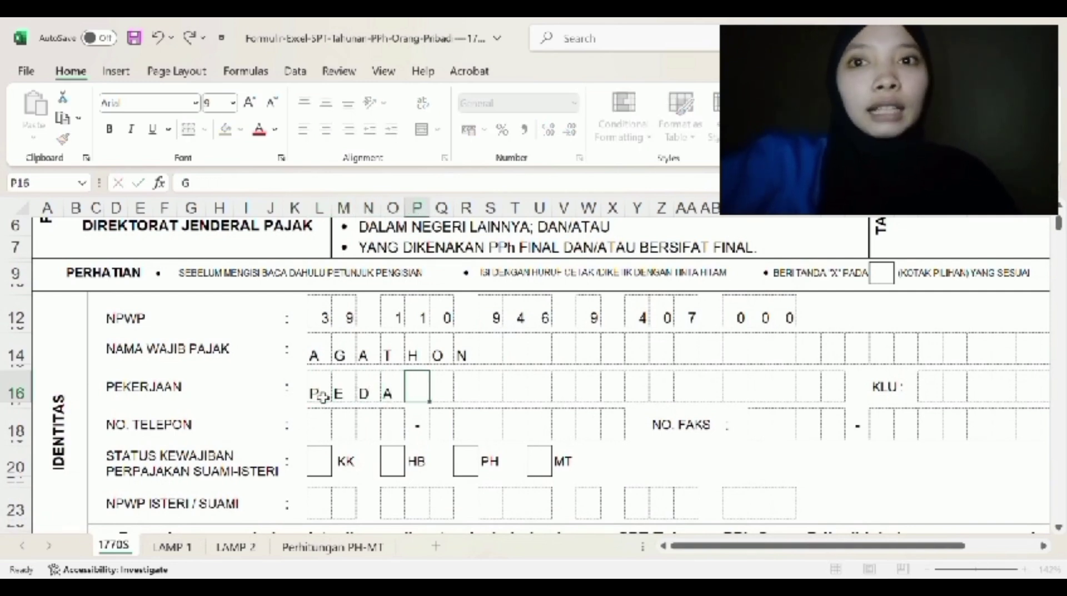
key(Right)
text(A)
key(Right)
text(N)
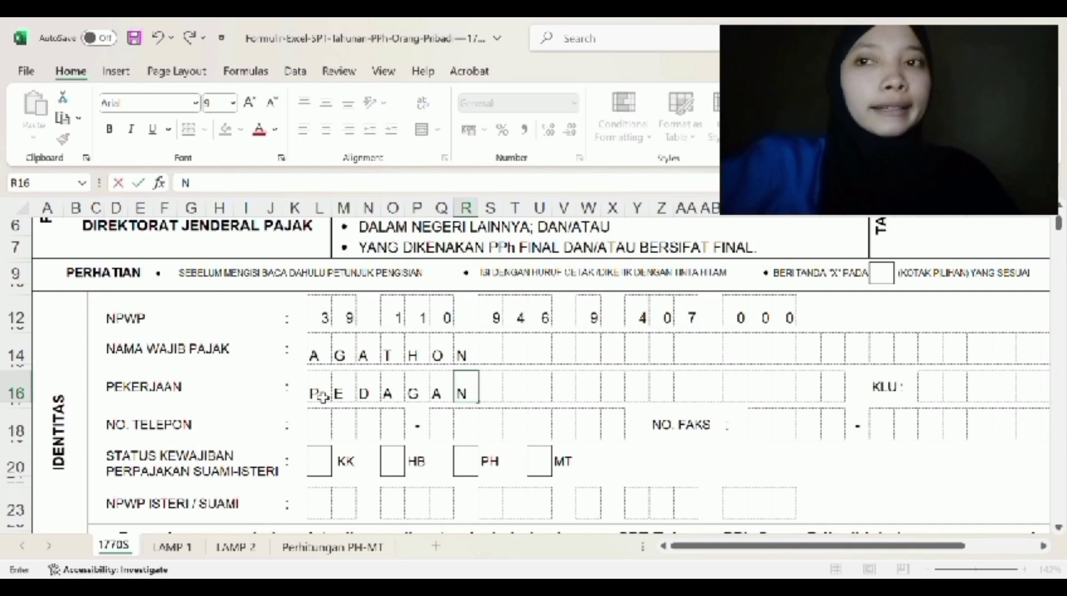
key(Right)
text(F)
key(Right)
key(Left)
text(G)
key(Right)
key(Right)
text(E)
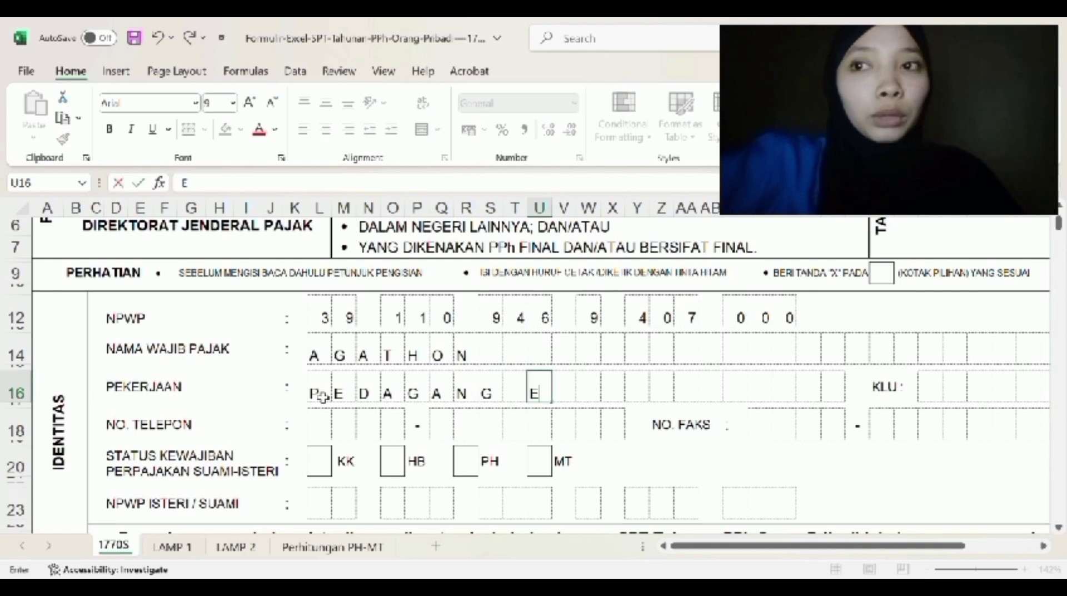
key(Right)
text(C)
key(Right)
text(E)
key(Right)
text(R)
key(Right)
text(A)
key(Right)
text(N)
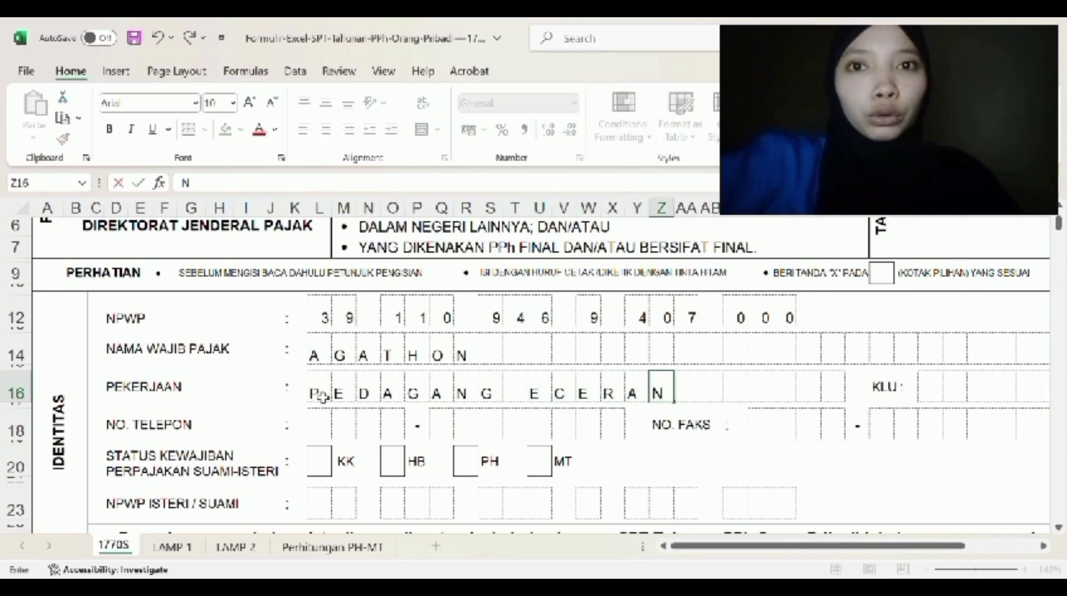
- Enter the KLU code 47215, one digit per box
scroll(723, 373, right, 3)
click(825, 392)
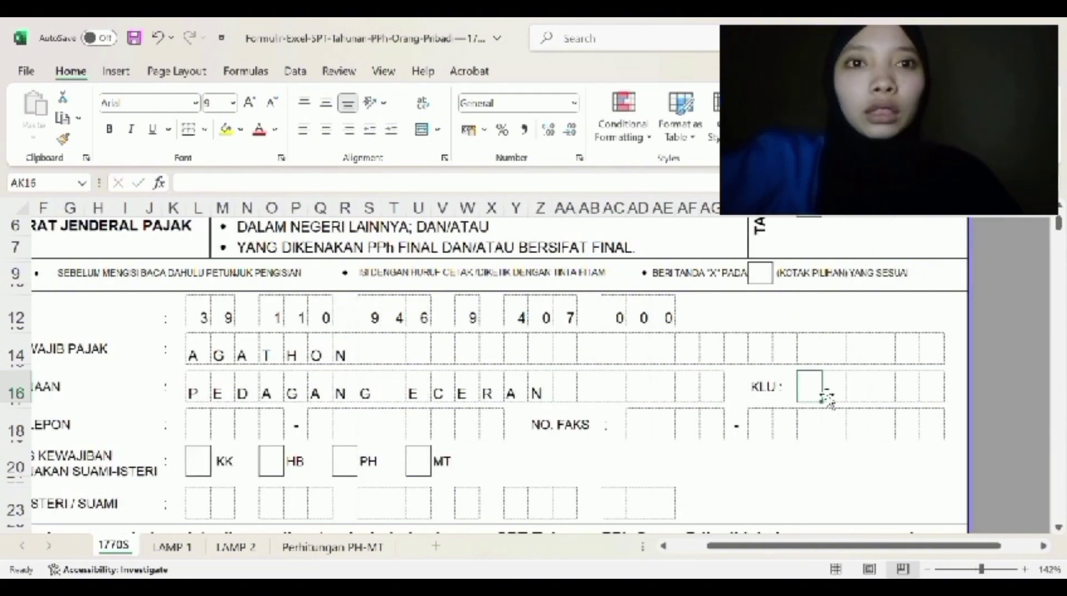
text(4)
key(Right)
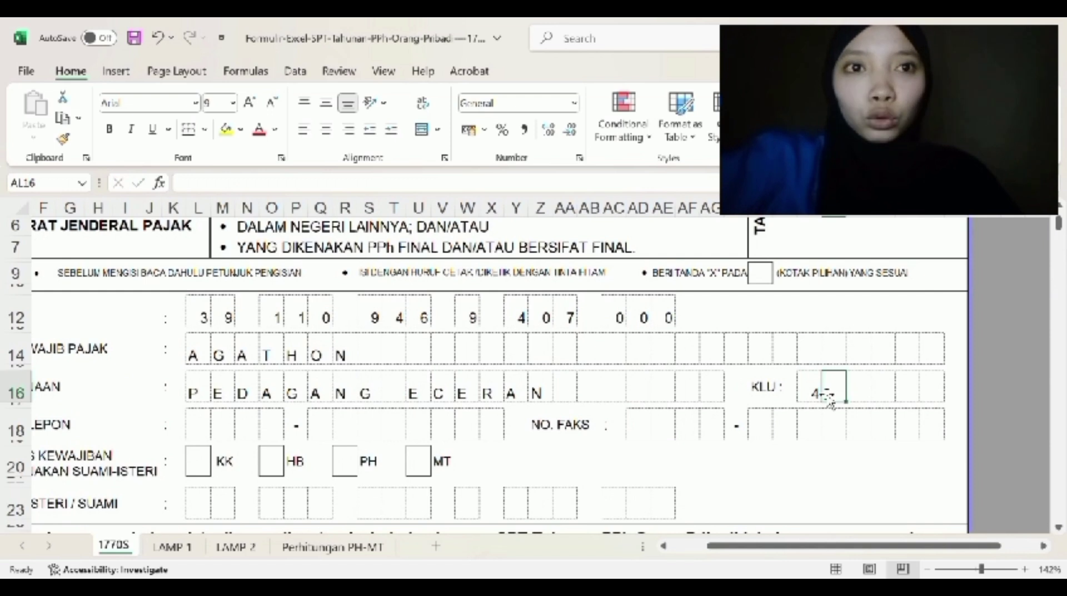
text(7)
key(Right)
text(2)
key(Right)
text(1)
key(Right)
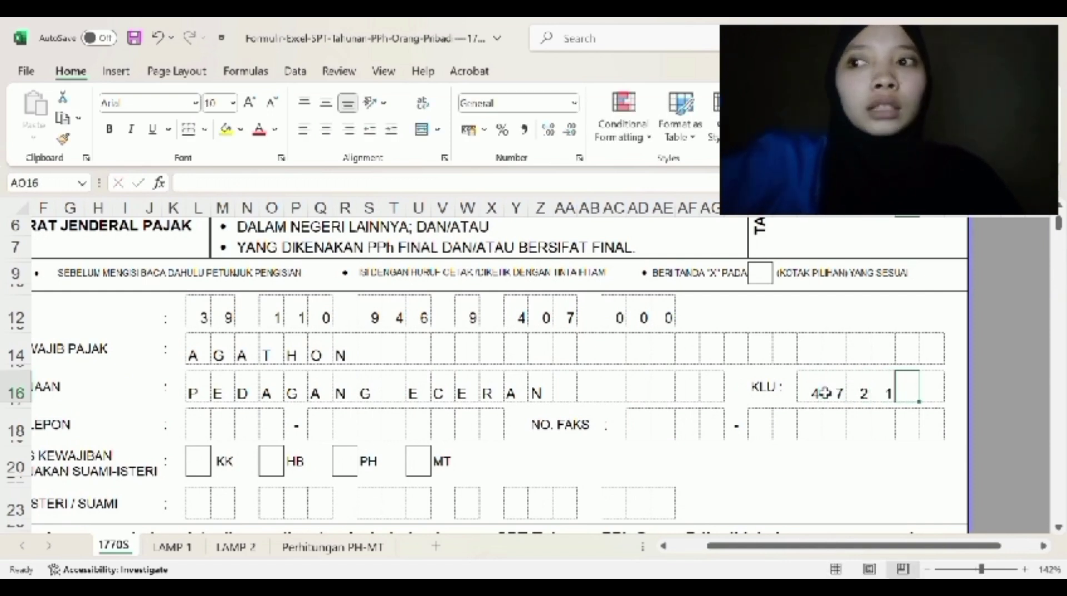
text(5)
key(Right)
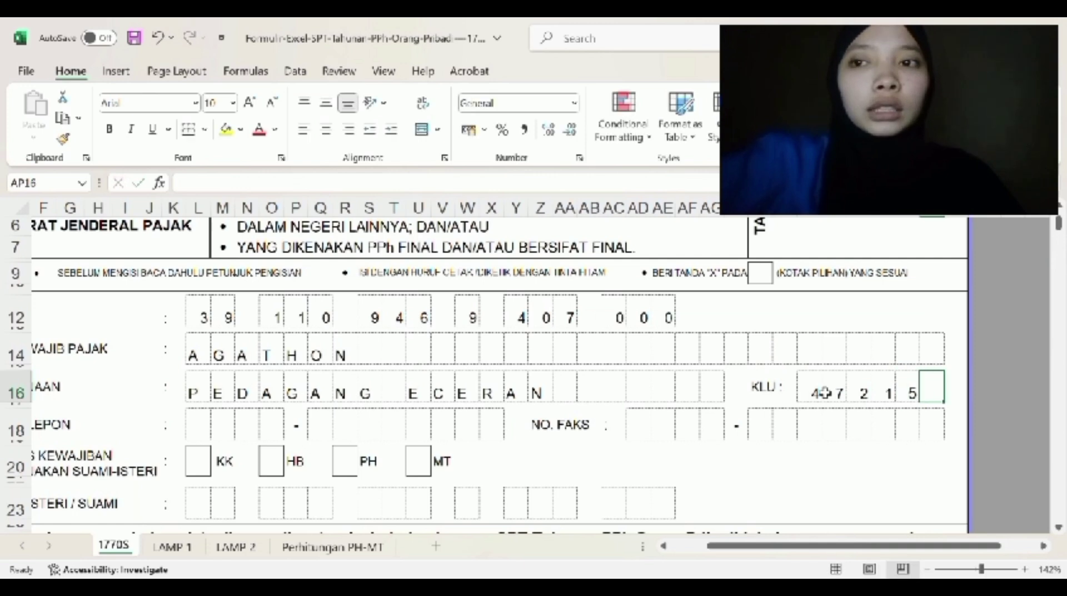
scroll(322, 434, left, 2)
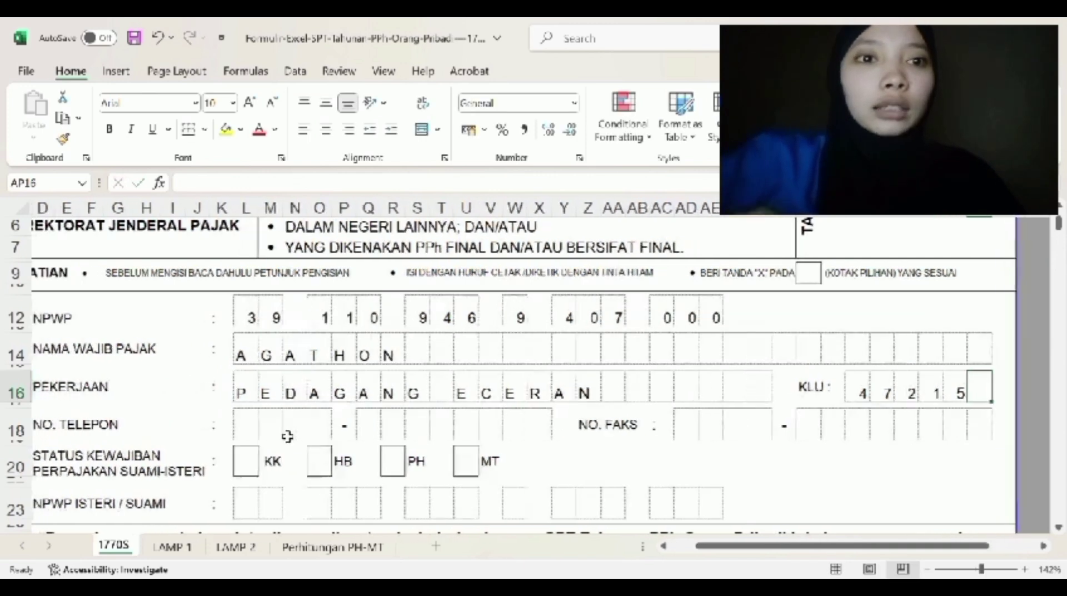
- Type the taxpayer's phone number into the NO. TELEPON boxes, skipping the dash box
click(258, 430)
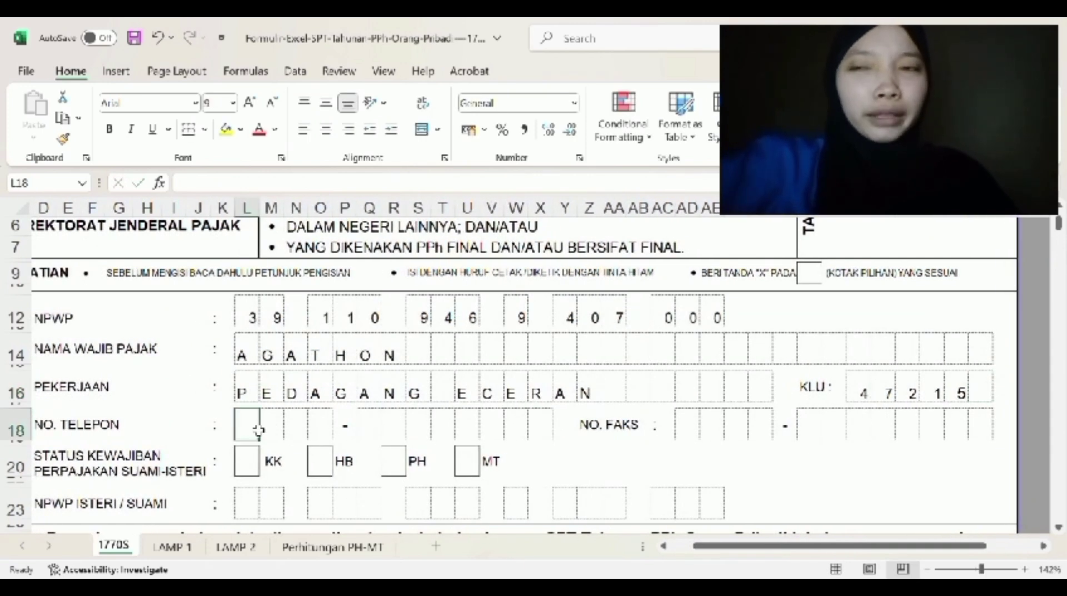
key(Right)
key(Right)
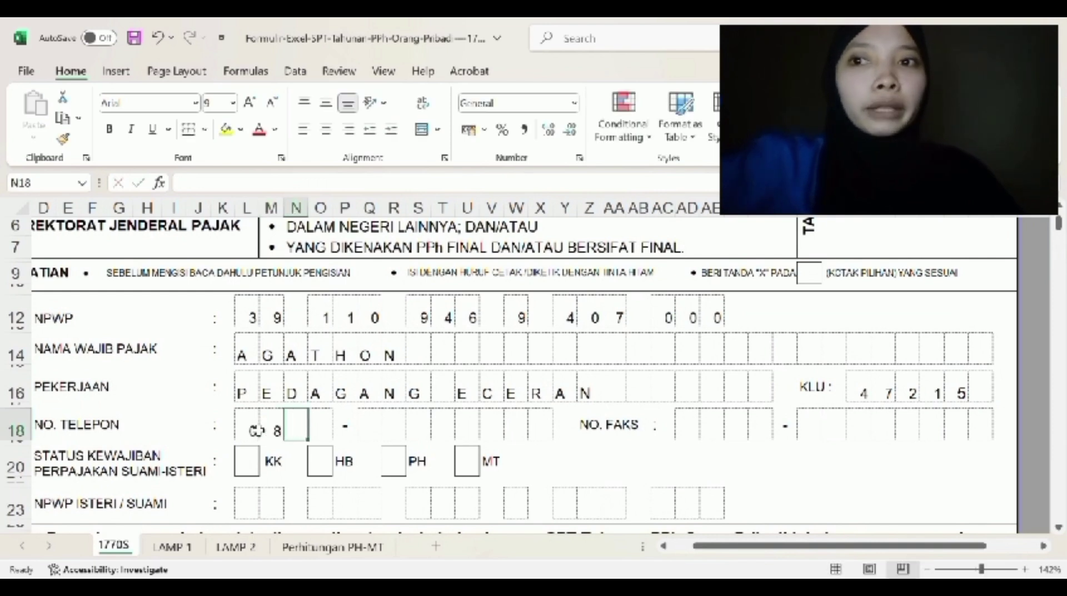
key(Right)
key(Right)
key(Right)
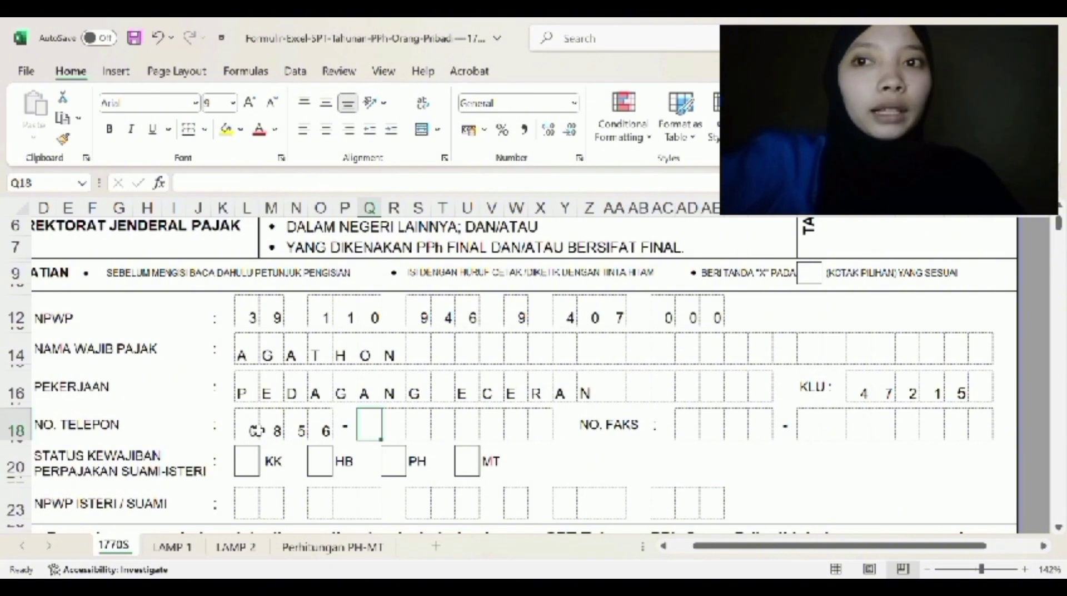
key(Right)
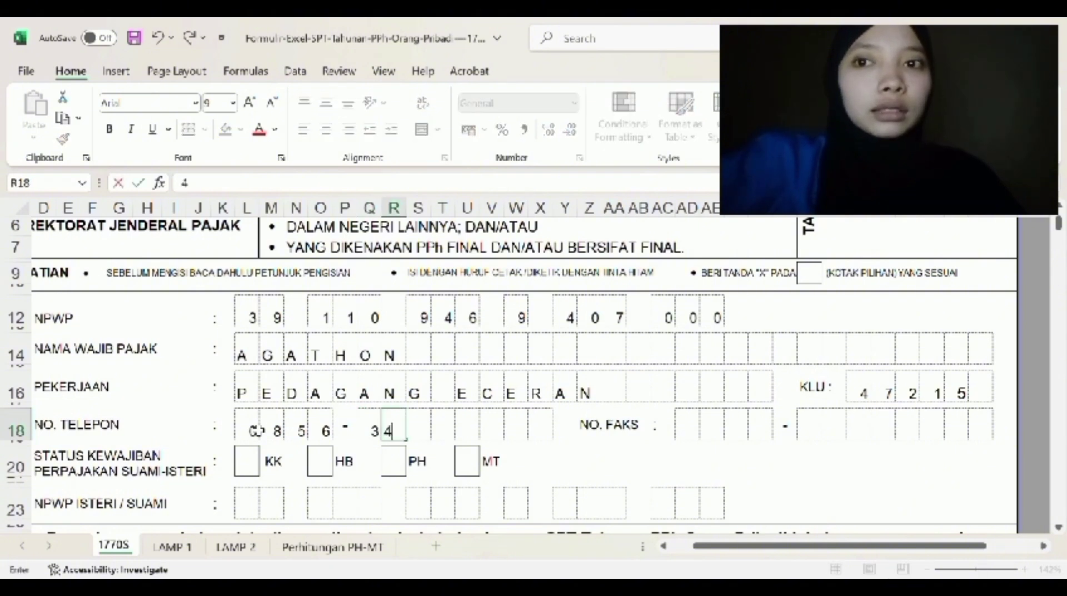
key(Right)
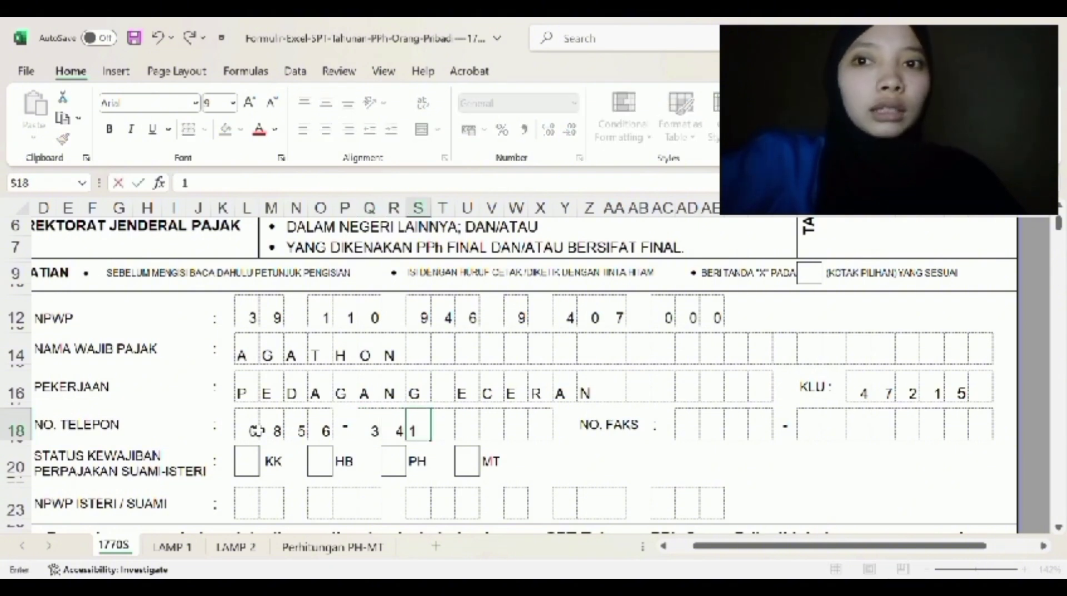
key(Right)
key(Right)
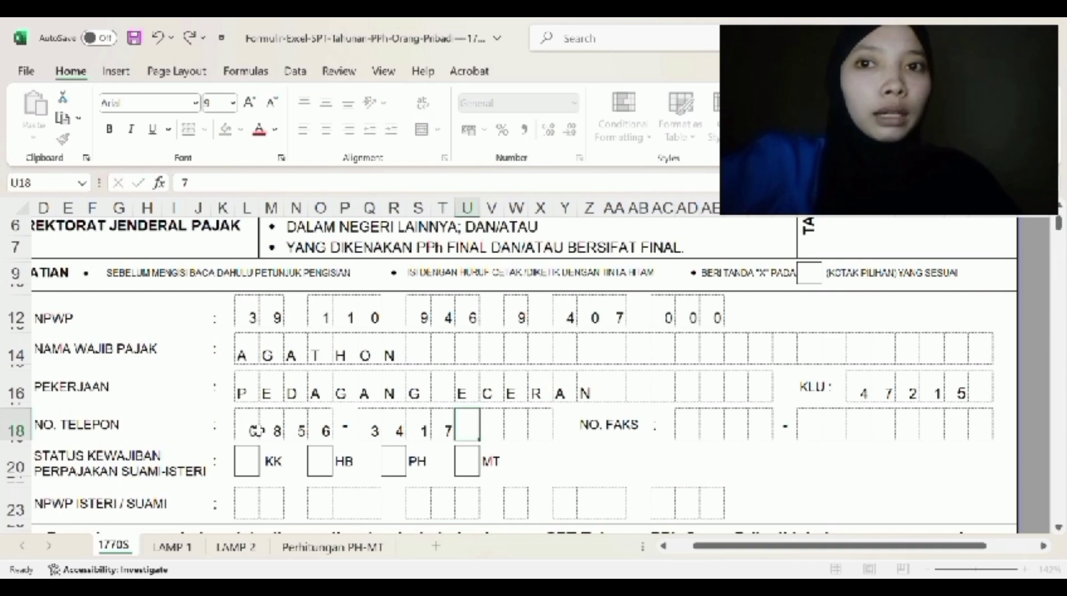
key(Right)
key(Right)
key(Right)
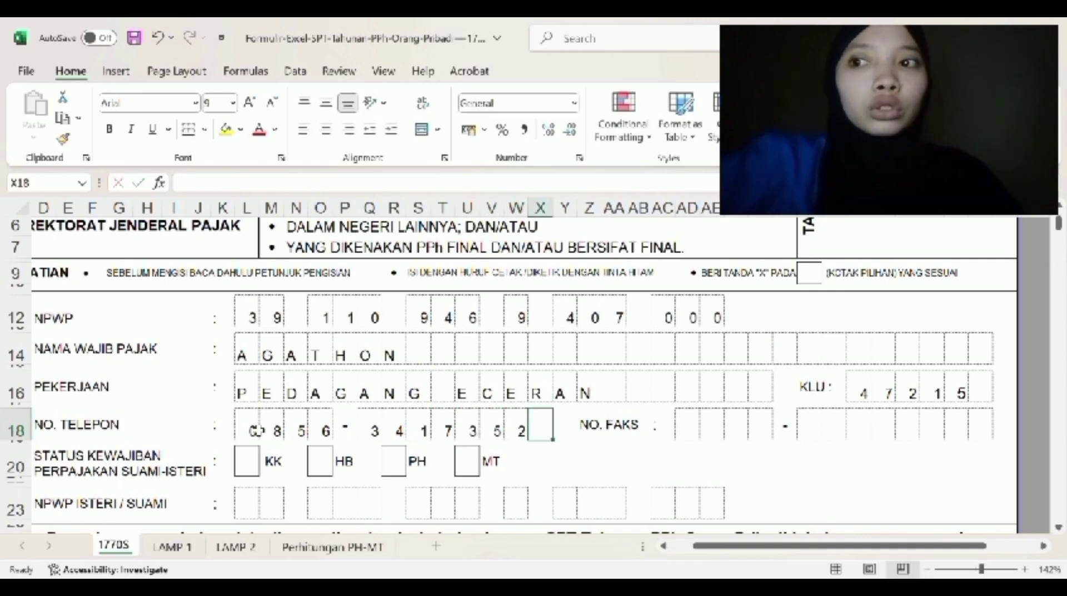
key(Right)
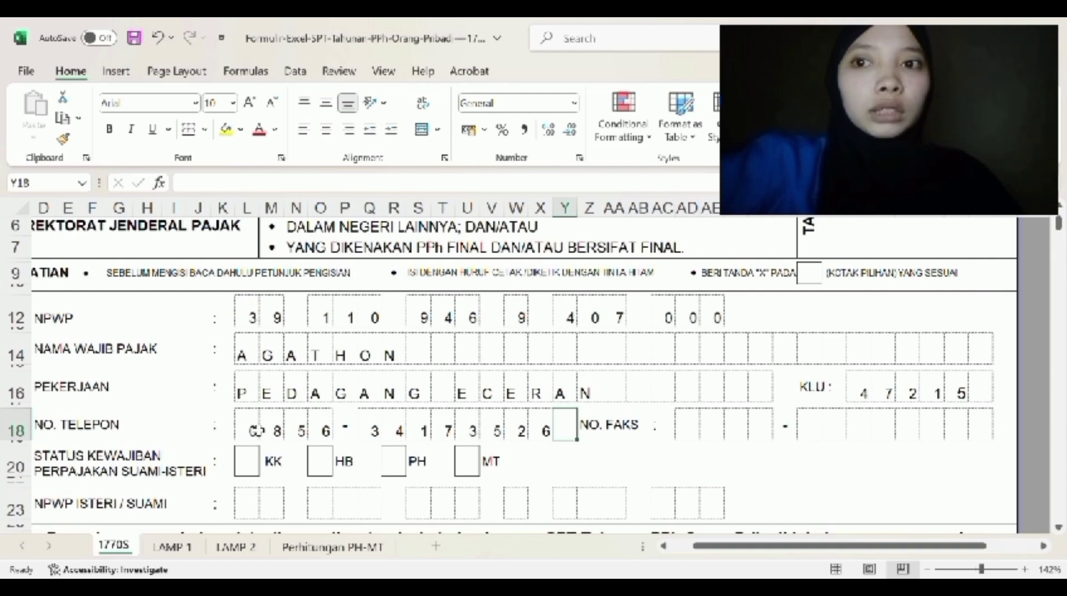
- Mark the KK status box with an X
click(247, 461)
text(X)
scroll(857, 352, down, 7)
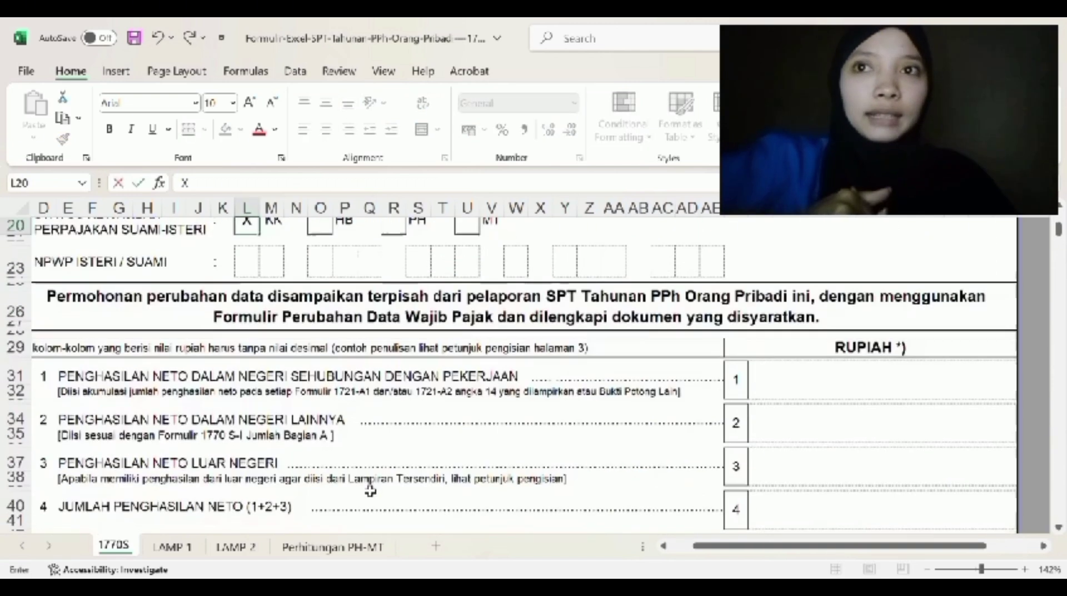
- Enter 225,500,000 as the box 1 net income amount
click(839, 333)
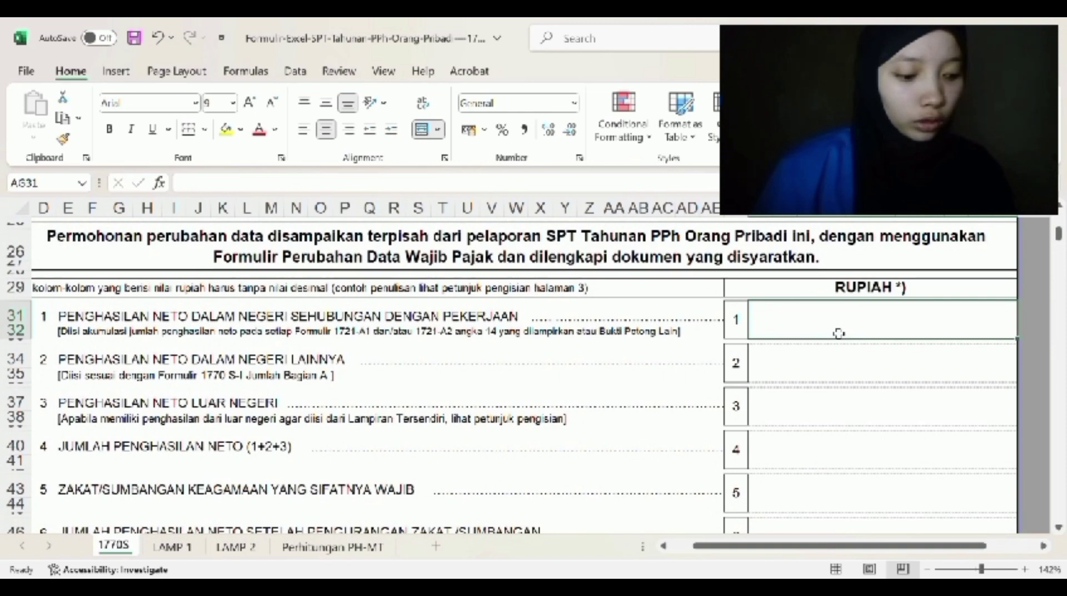
text(225000000)
key(Return)
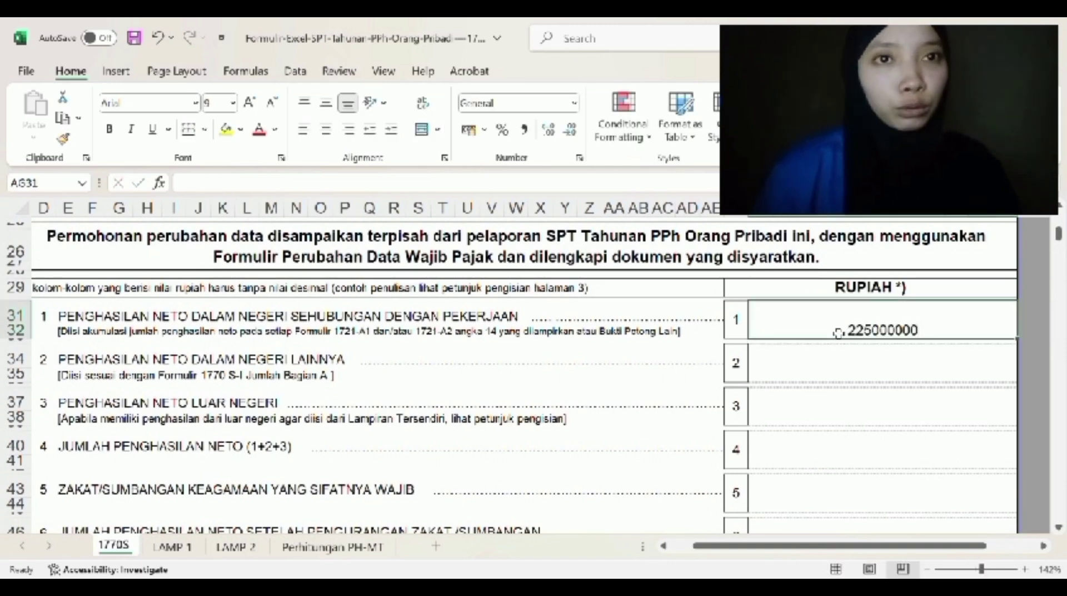
click(838, 332)
key(BackSpace)
text(22)
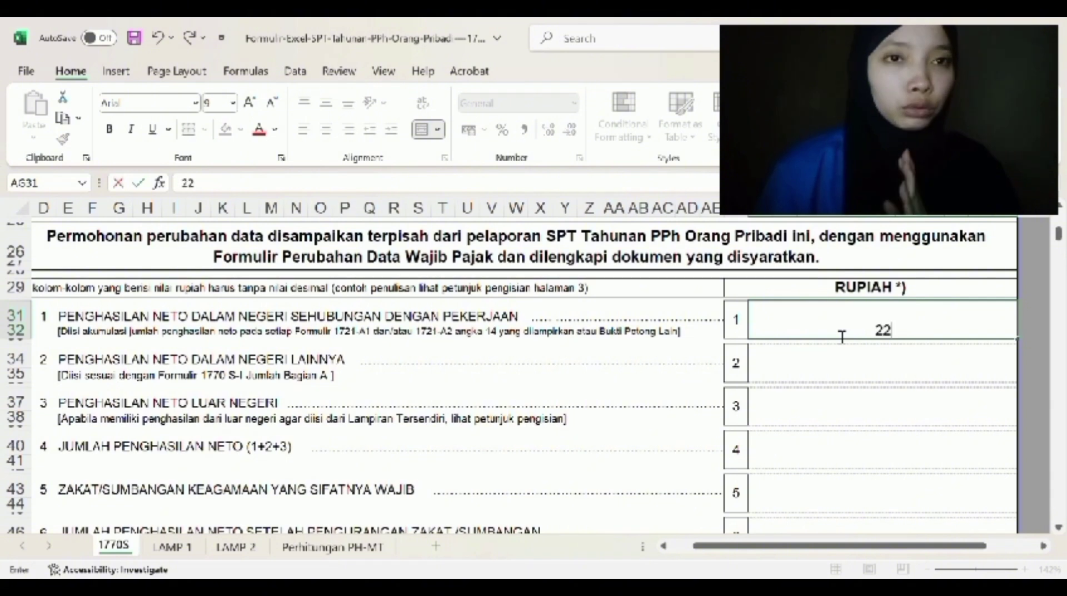
text(5)
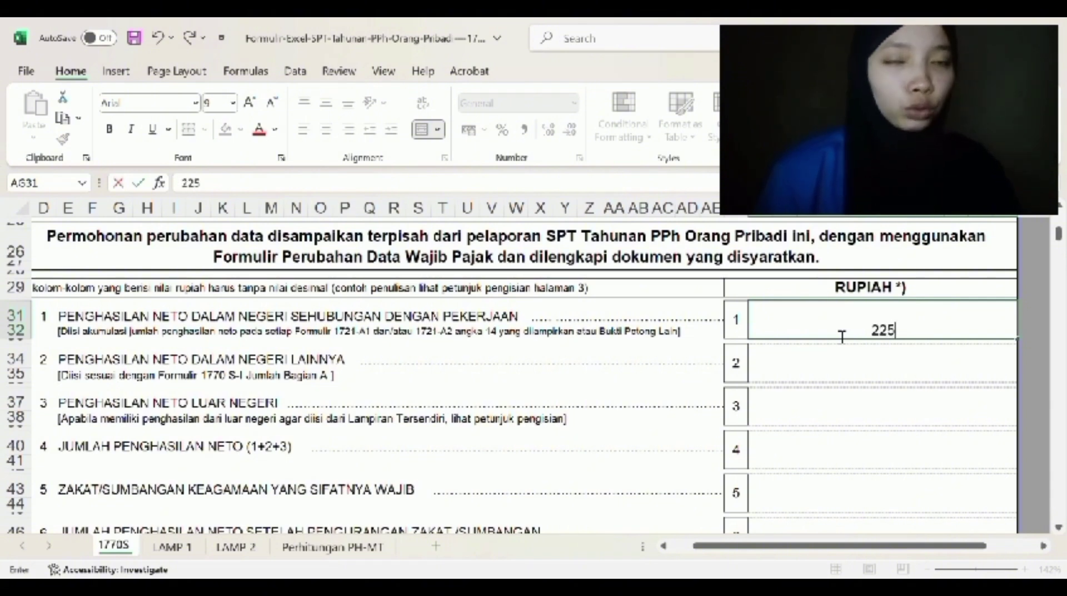
text(,500,000)
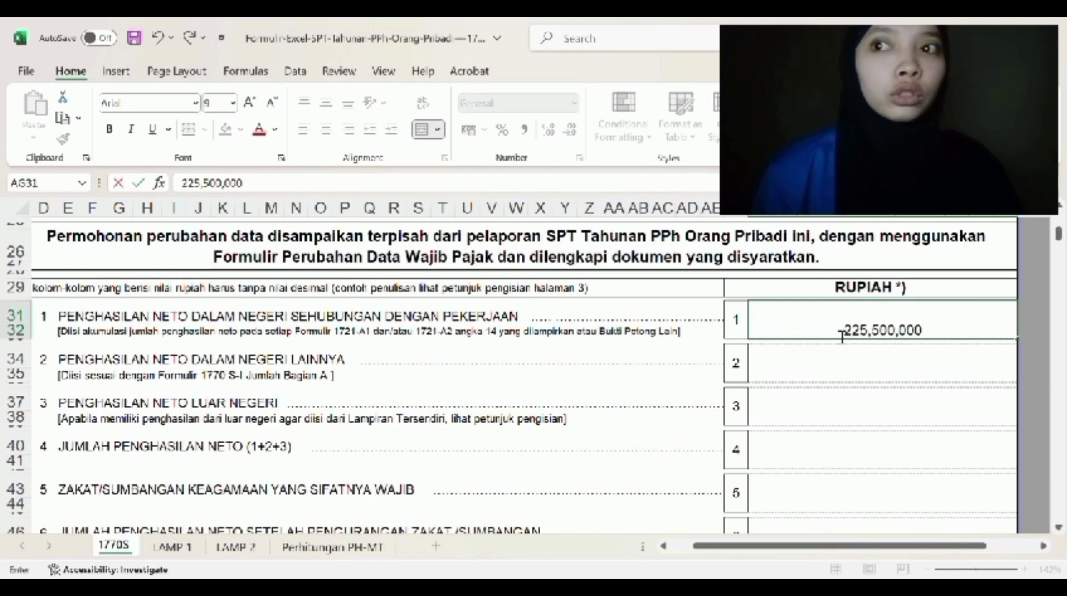
key(Return)
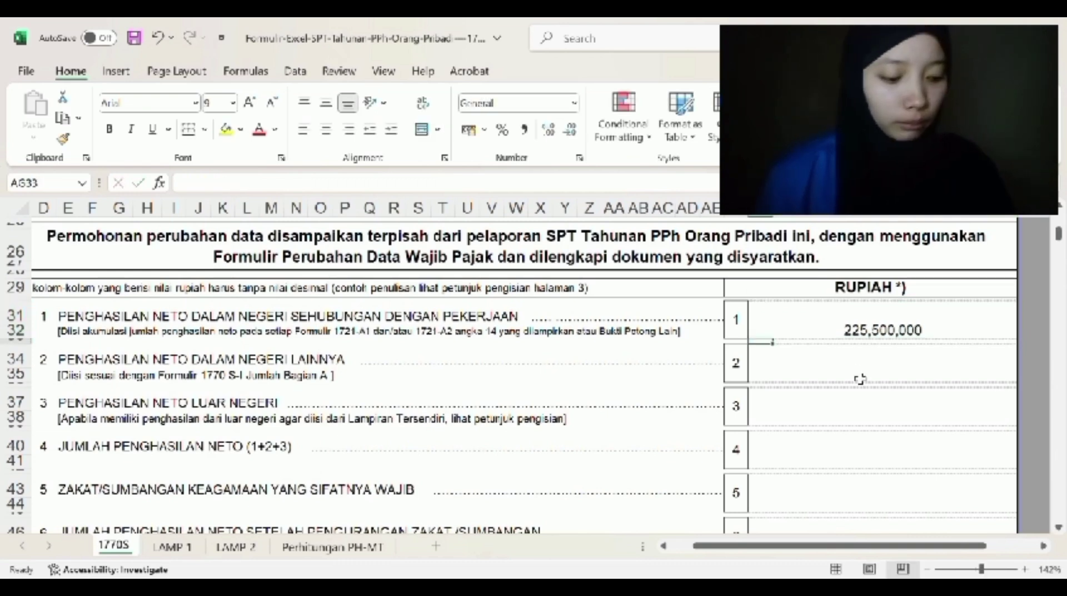
- Enter 62,500,000 in box 2 and the 287,500,000 total in box 4
click(861, 379)
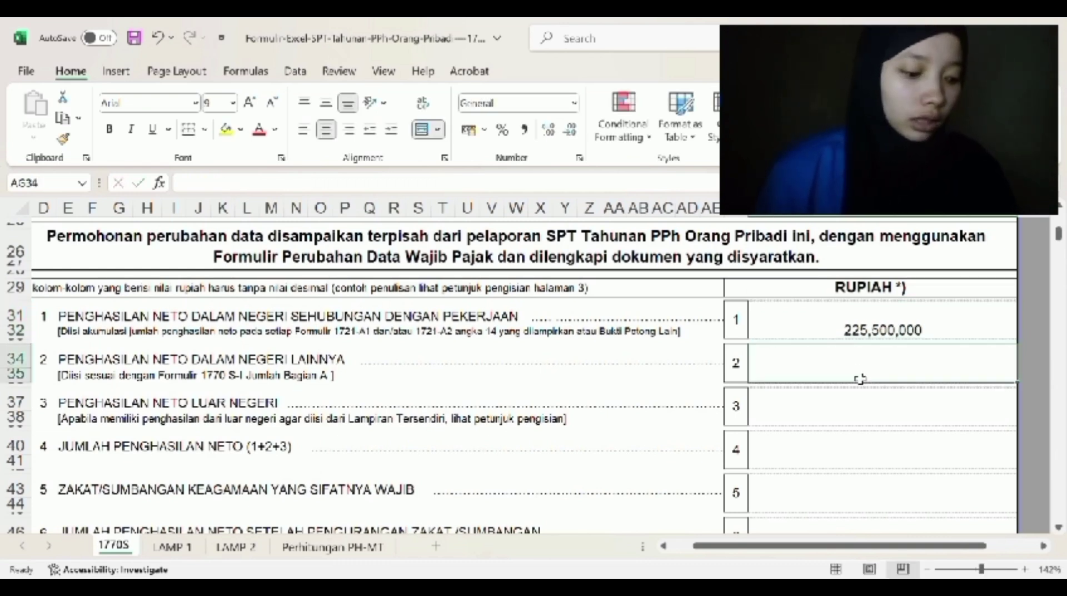
text(62,)
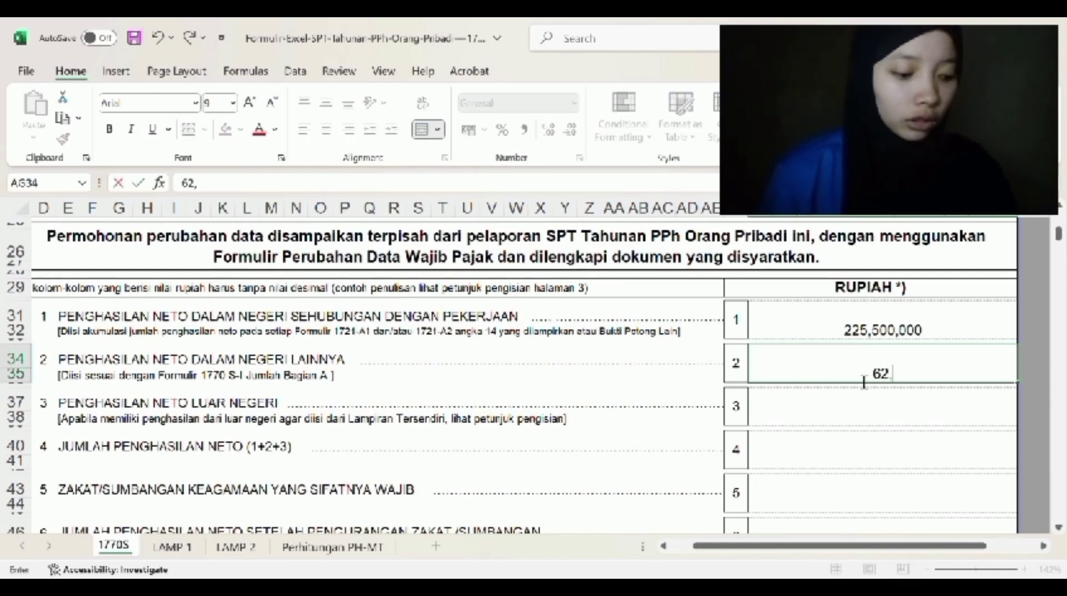
text(500)
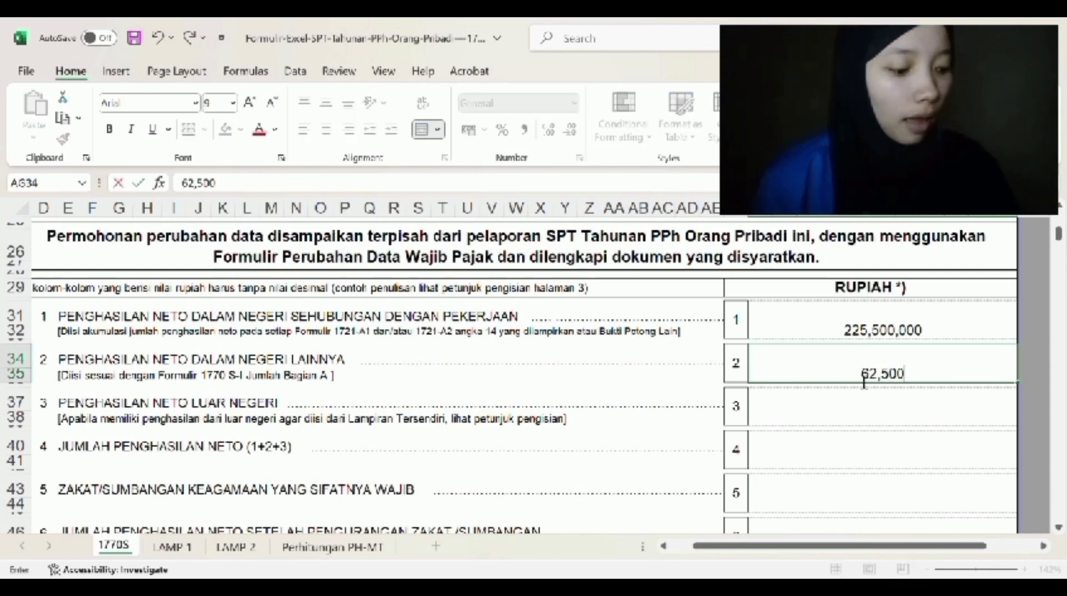
text(,)
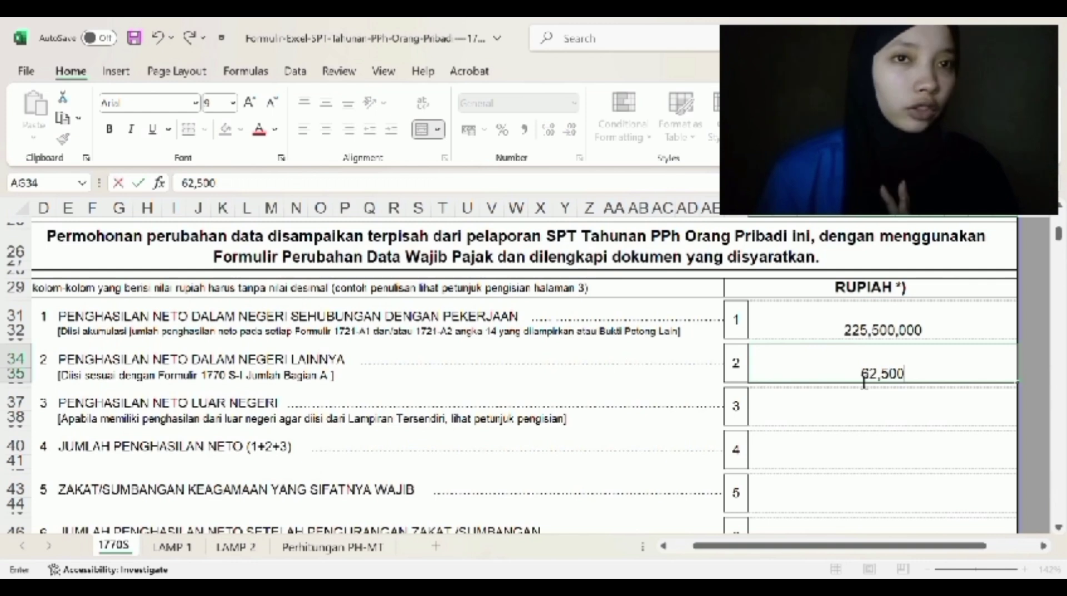
text(000)
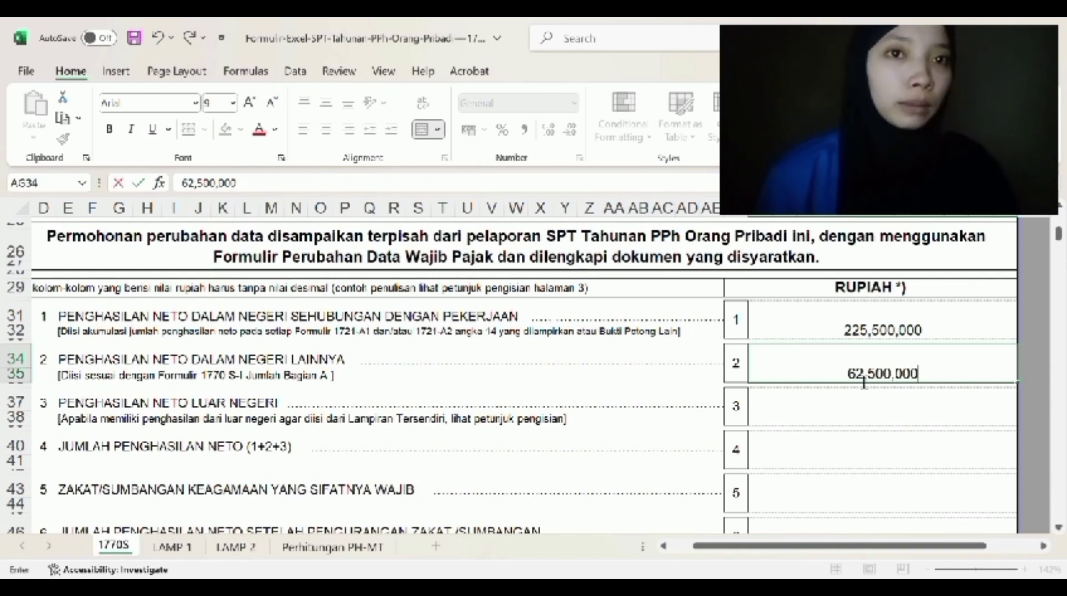
key(Return)
key(Return)
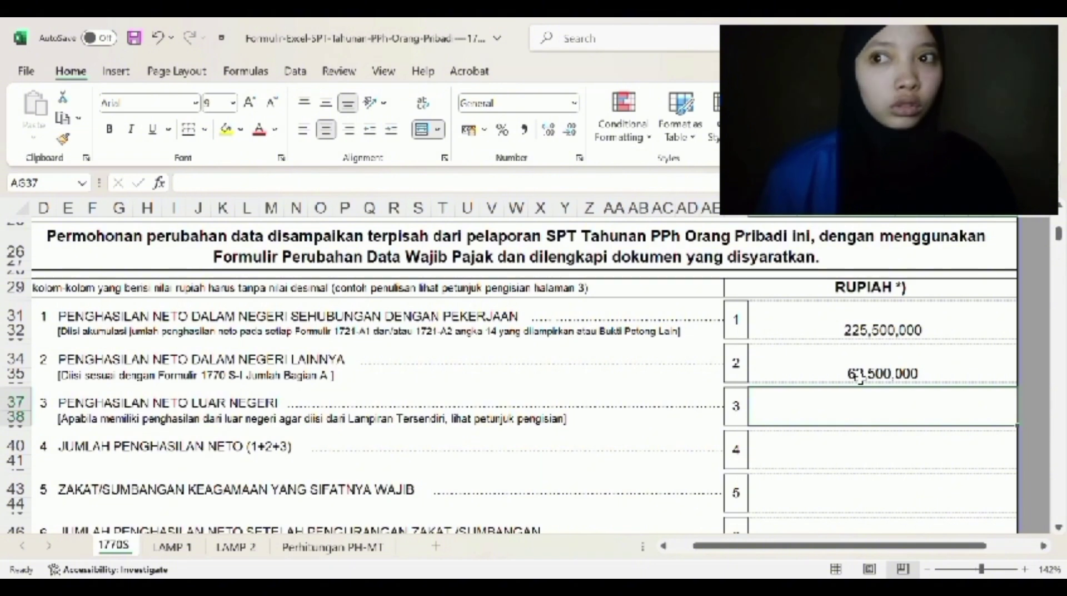
key(Return)
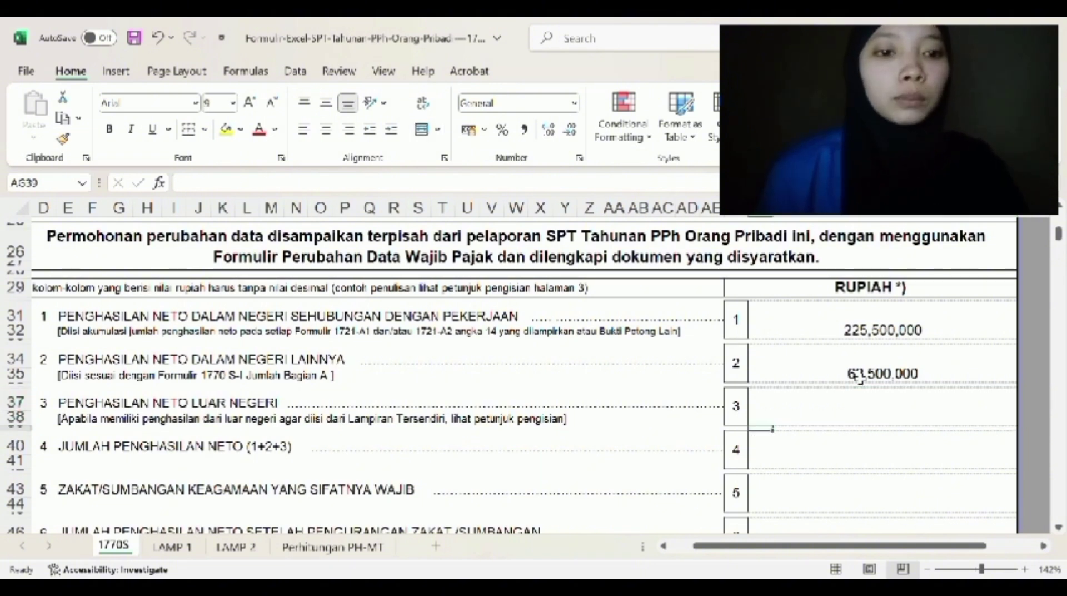
key(Return)
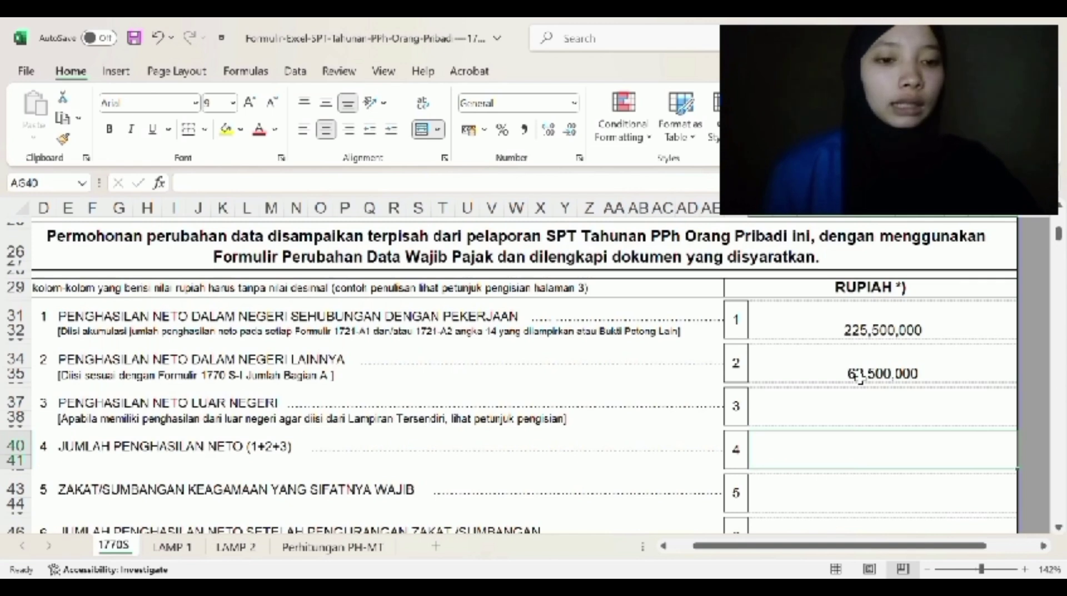
text(287)
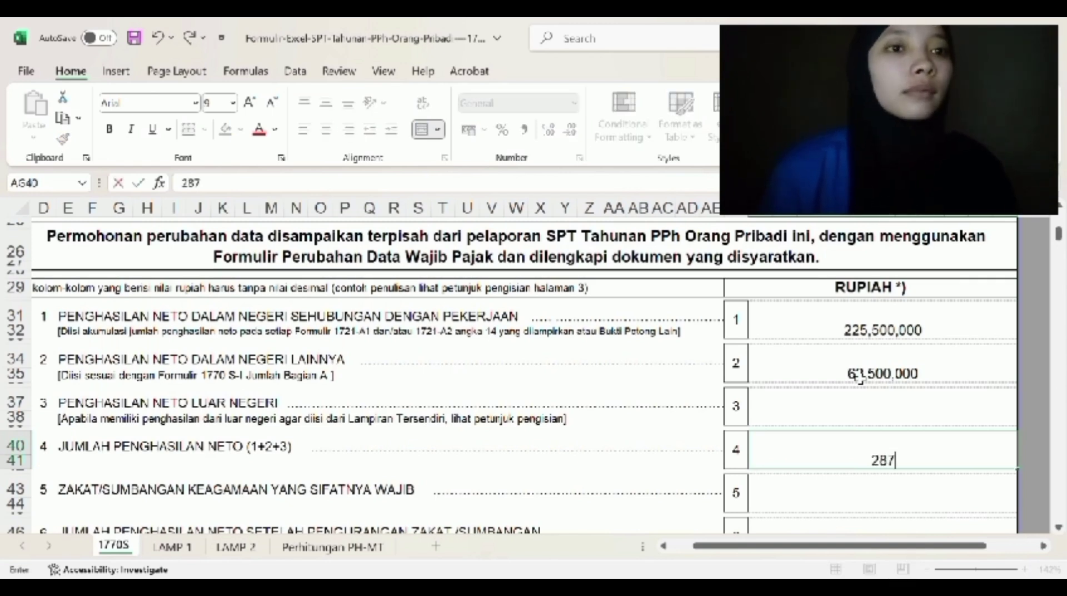
text(,500,000)
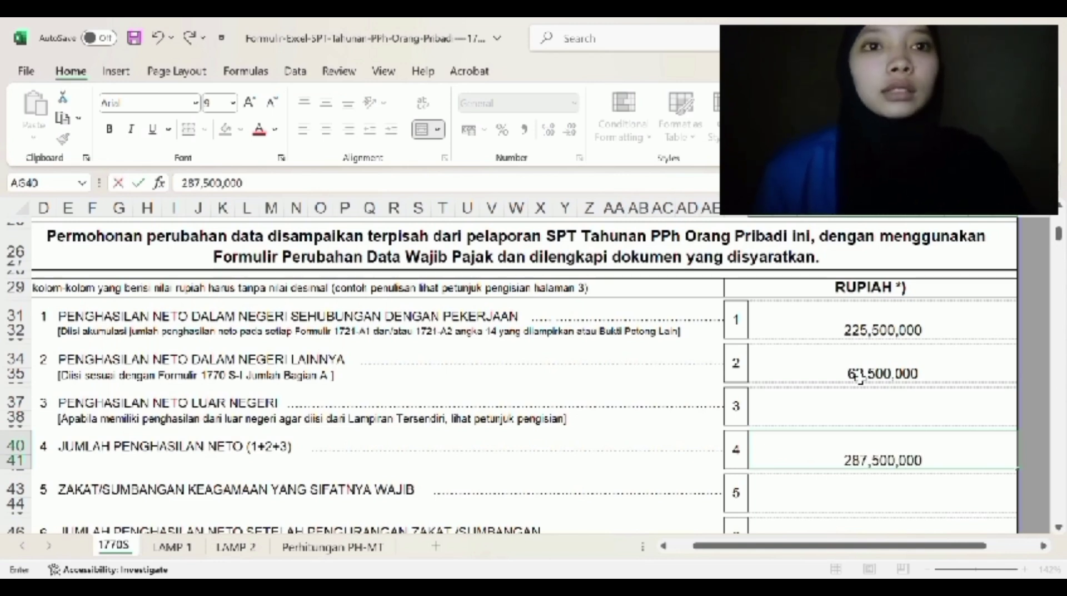
key(Return)
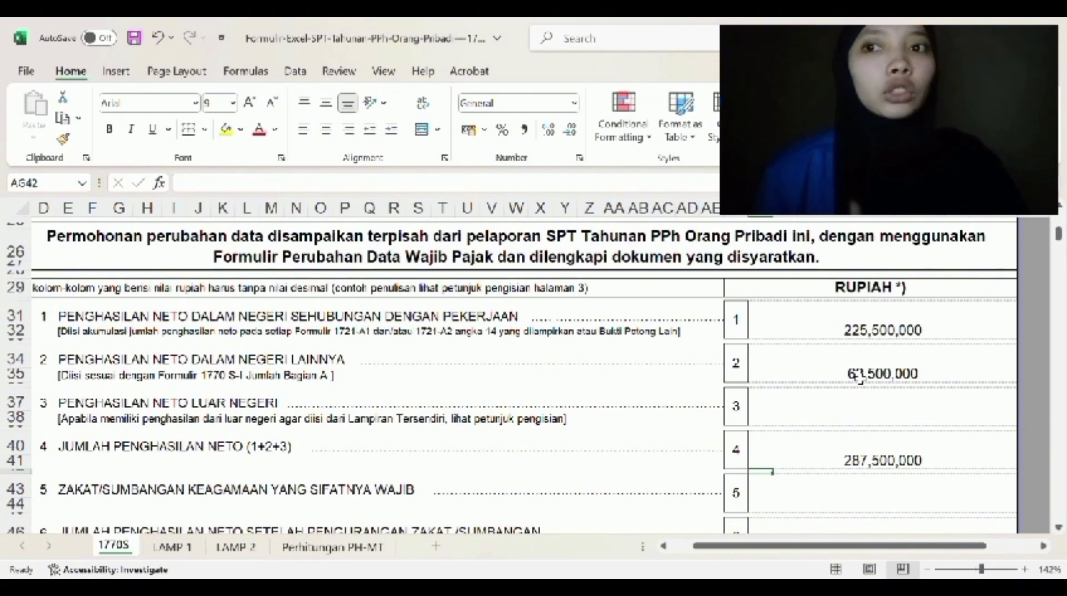
key(Down)
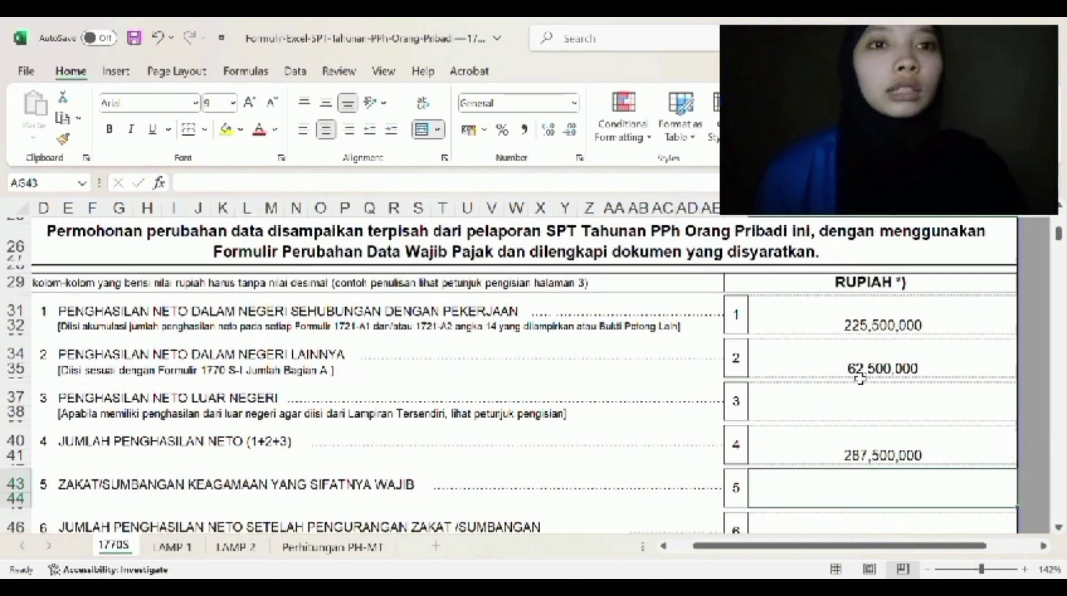
- Set the PTKP K/ dependants box to 2
scroll(860, 377, down, 3)
click(394, 467)
text(2)
key(ctrl+Return)
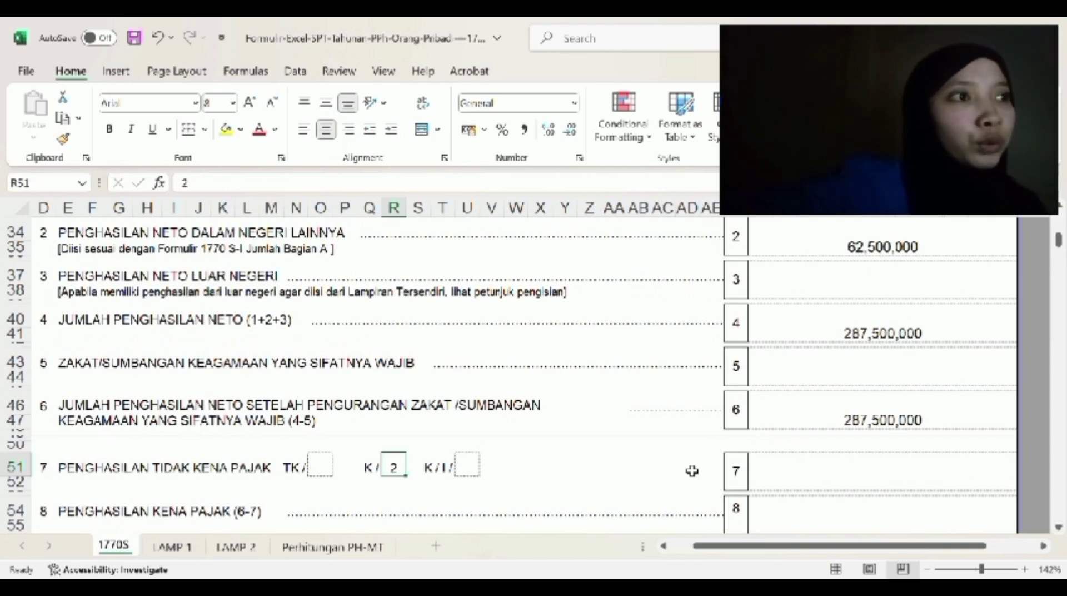
- Enter 67,500,000, 220,000,000 and 28,000,000 in the box 7, 8 and 9 amount cells
click(786, 487)
text(67,500,000)
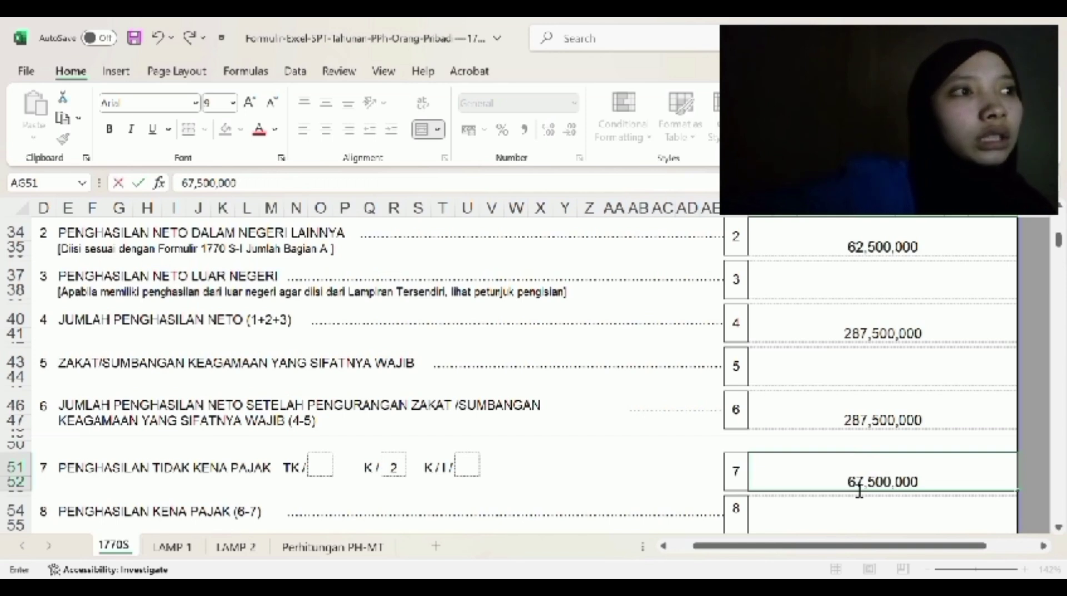
key(Return)
scroll(884, 419, down, 2)
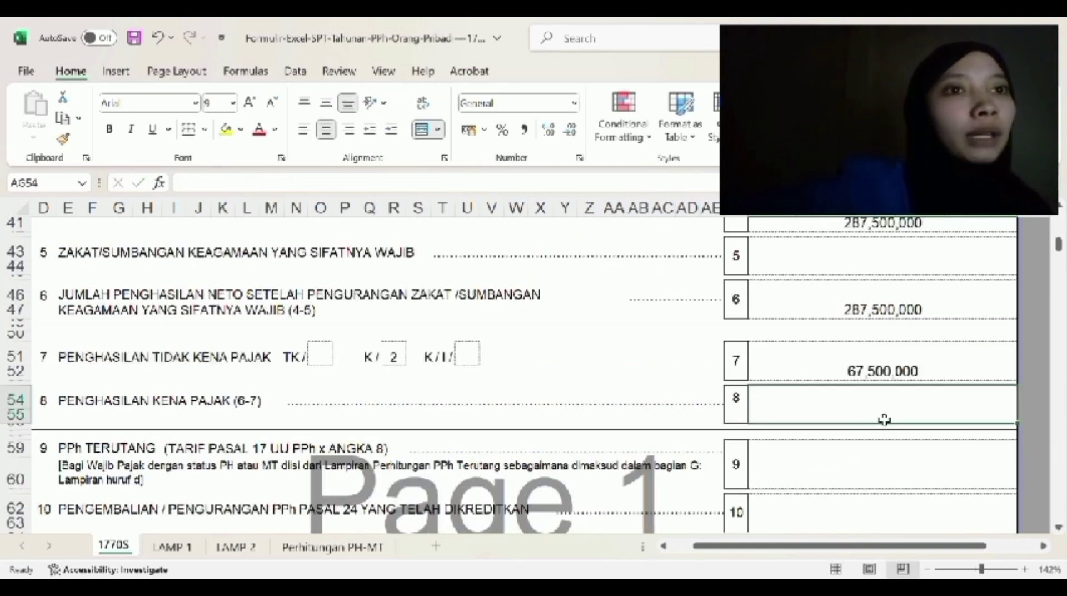
text(220)
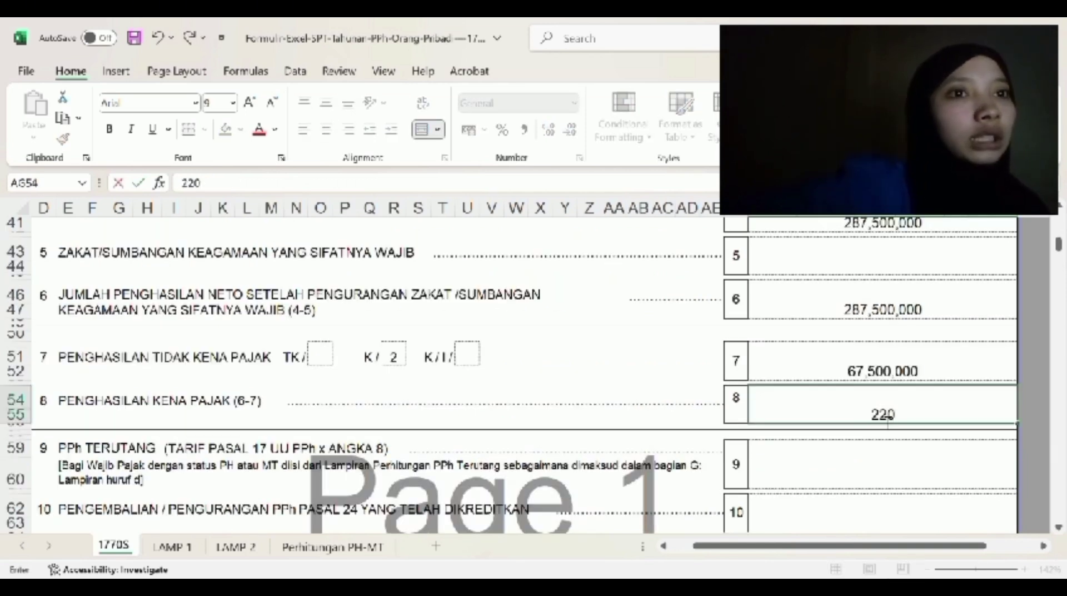
text(,000,000)
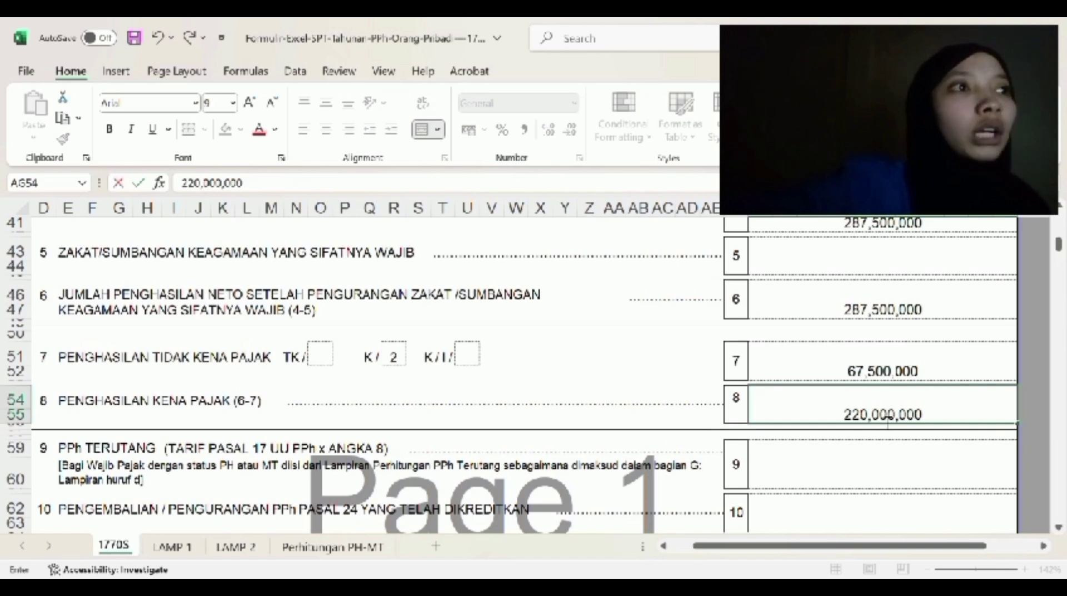
key(Return)
scroll(738, 460, down, 2)
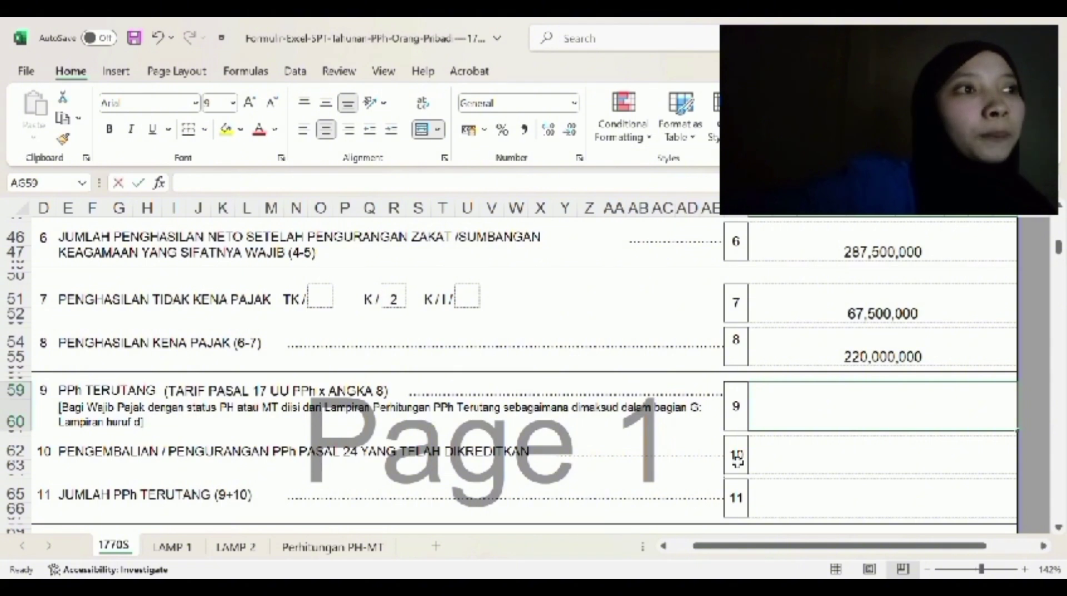
text(28,000,000)
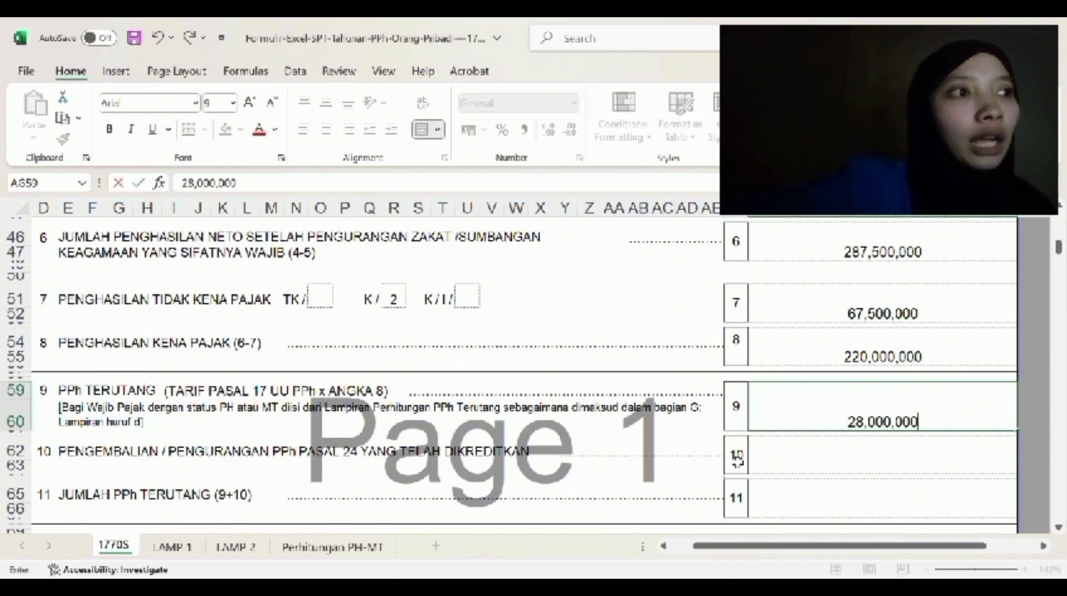
key(Return)
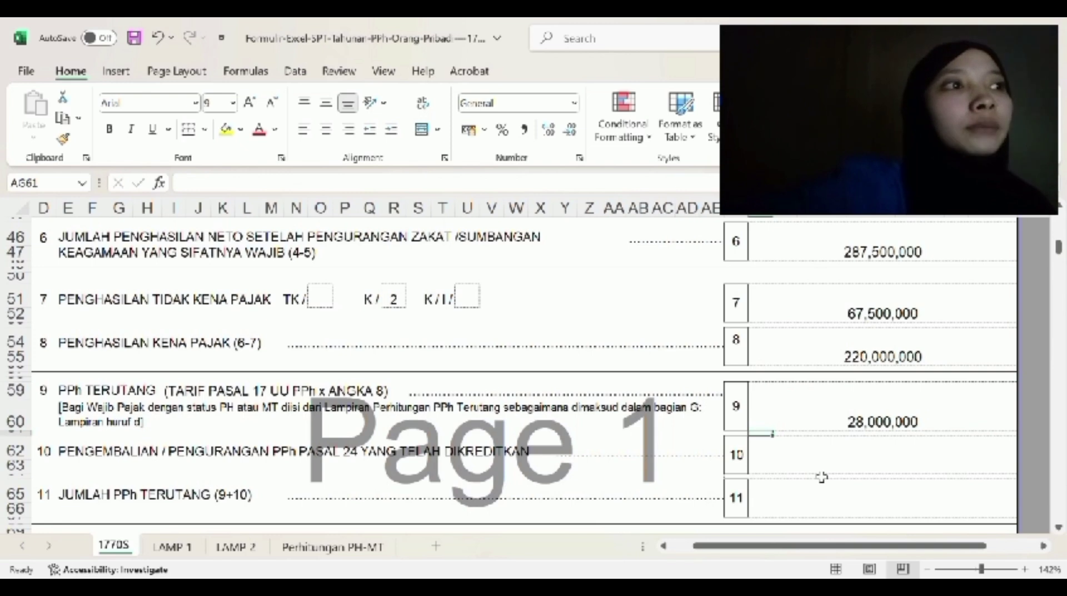
- Put 28,000,000 in the box 11 amount cell as the total PPh owed
click(892, 511)
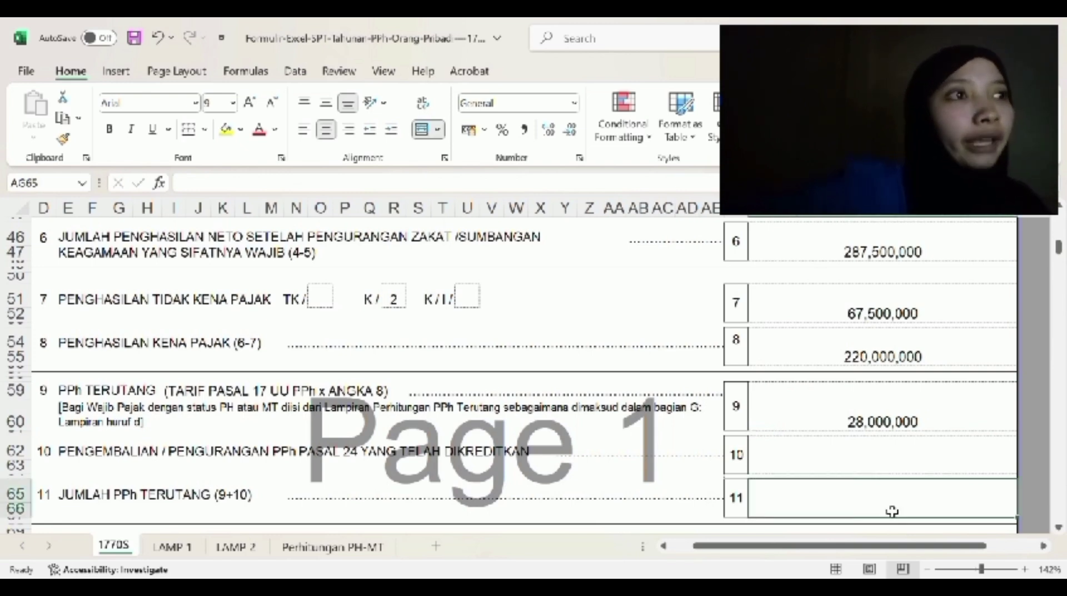
text(28,00)
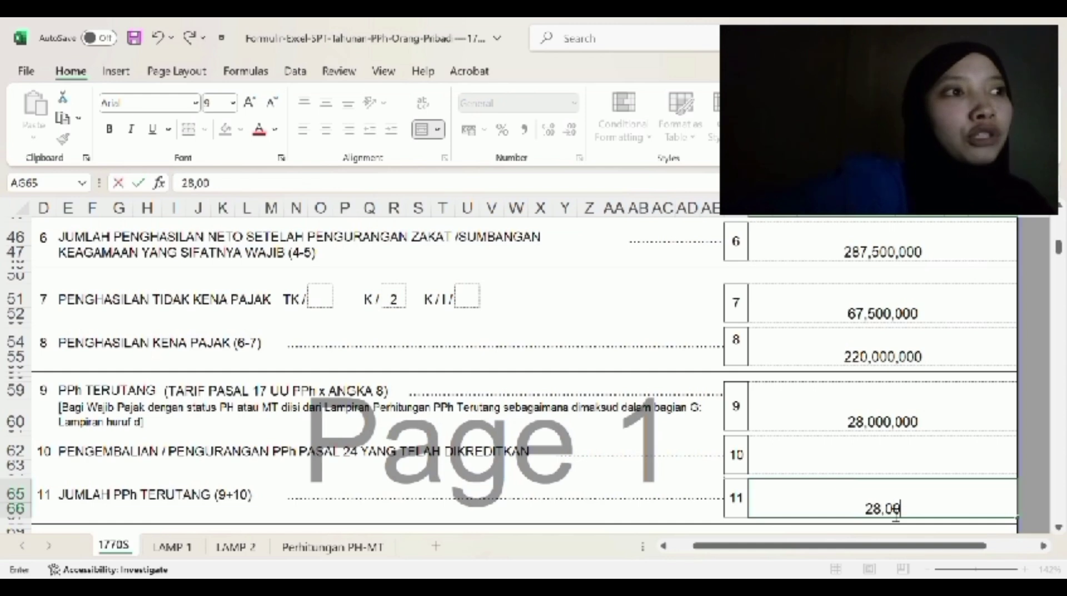
text(0,000)
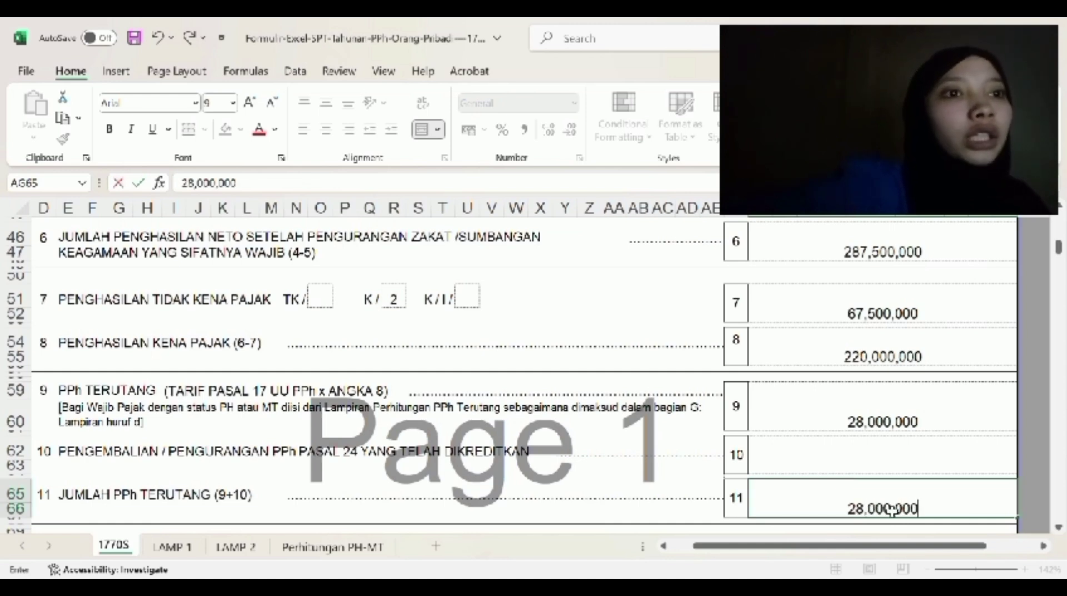
key(Return)
scroll(898, 451, down, 5)
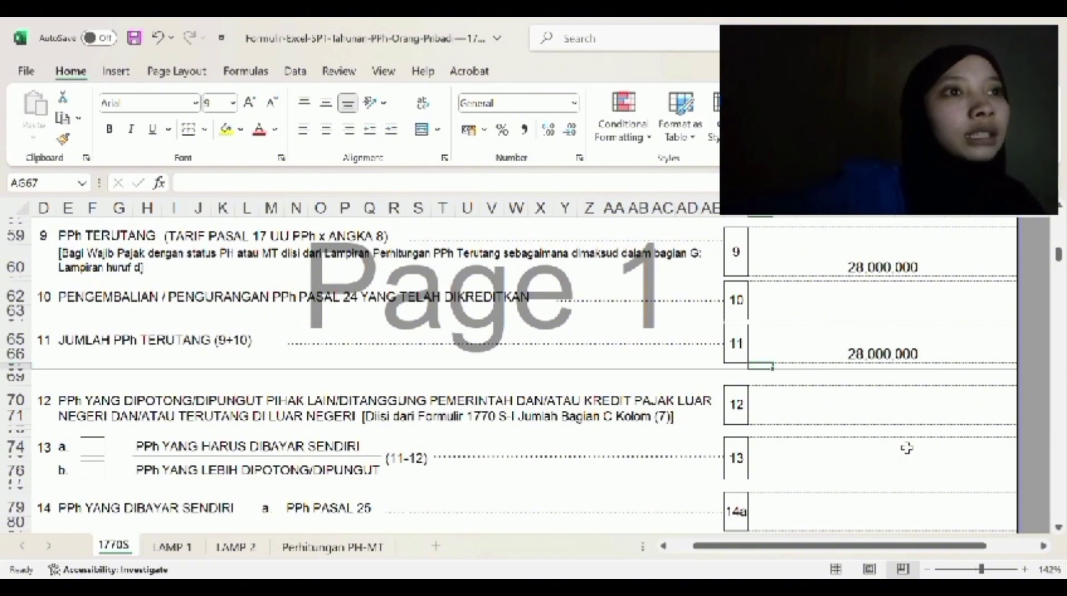
- Enter 1,000,000 in box 12 and mark option 13a with a centered X
click(889, 420)
text(1)
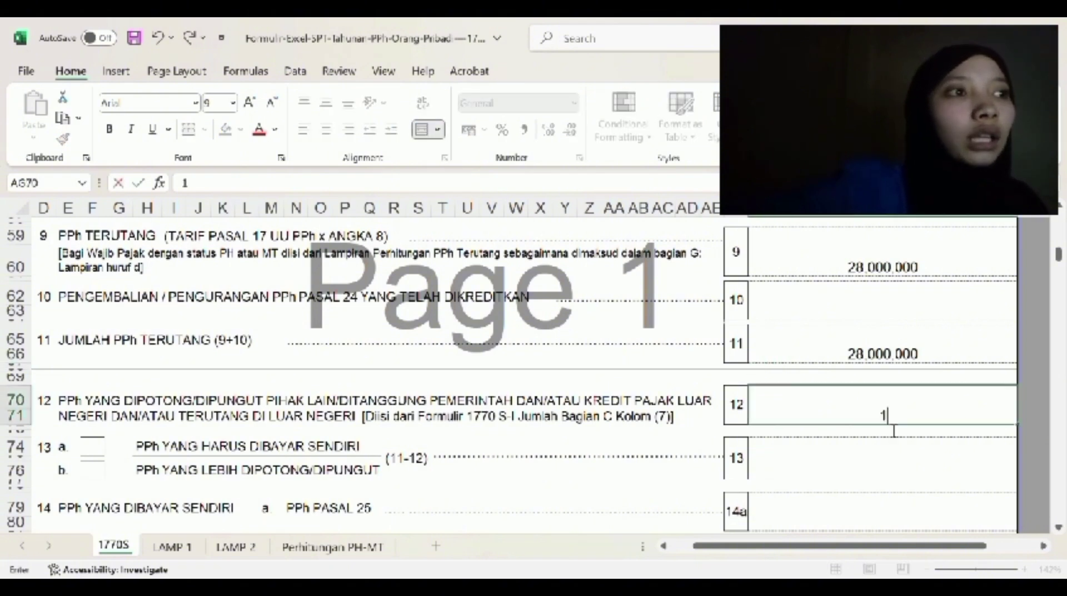
text(,000)
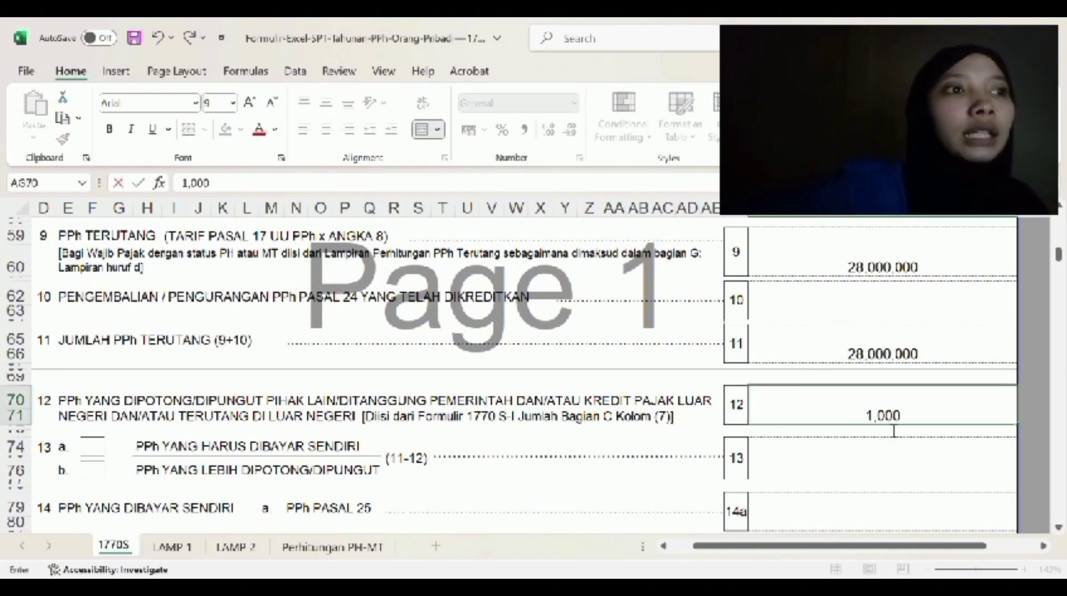
text(,000)
key(Return)
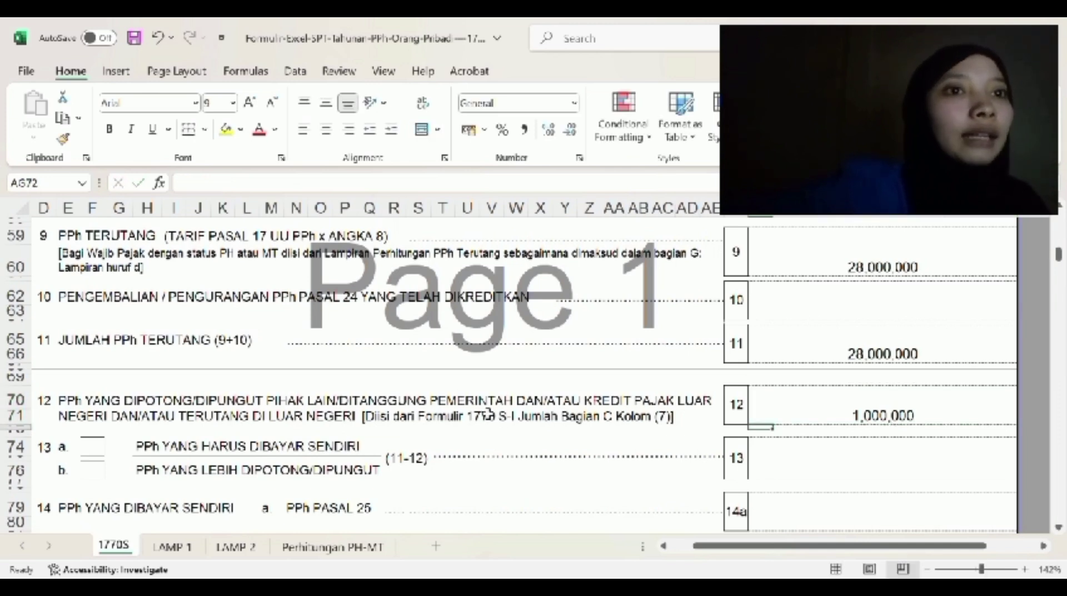
click(104, 452)
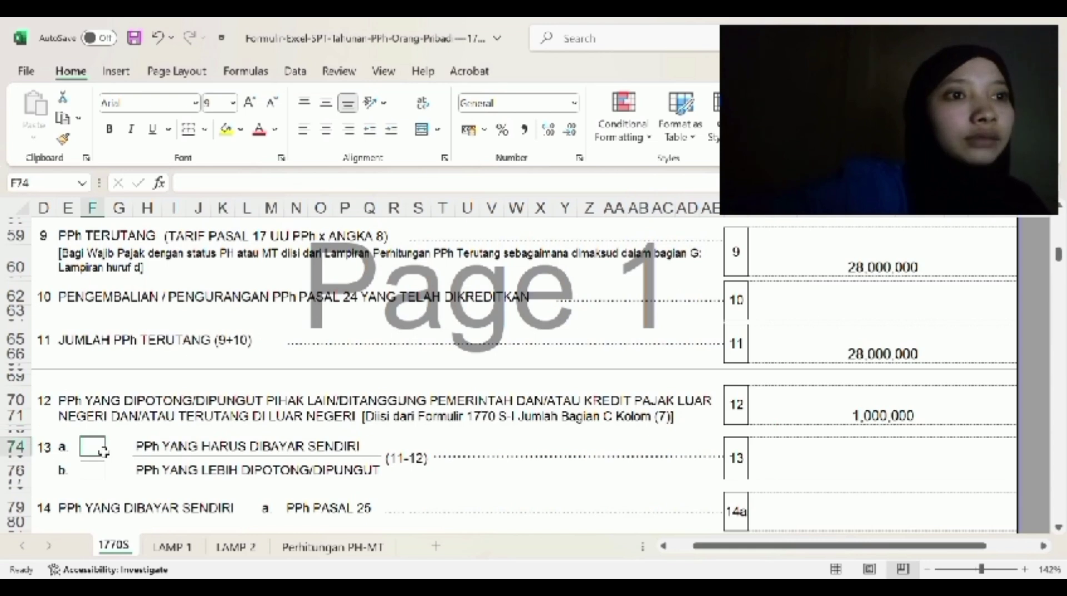
click(326, 130)
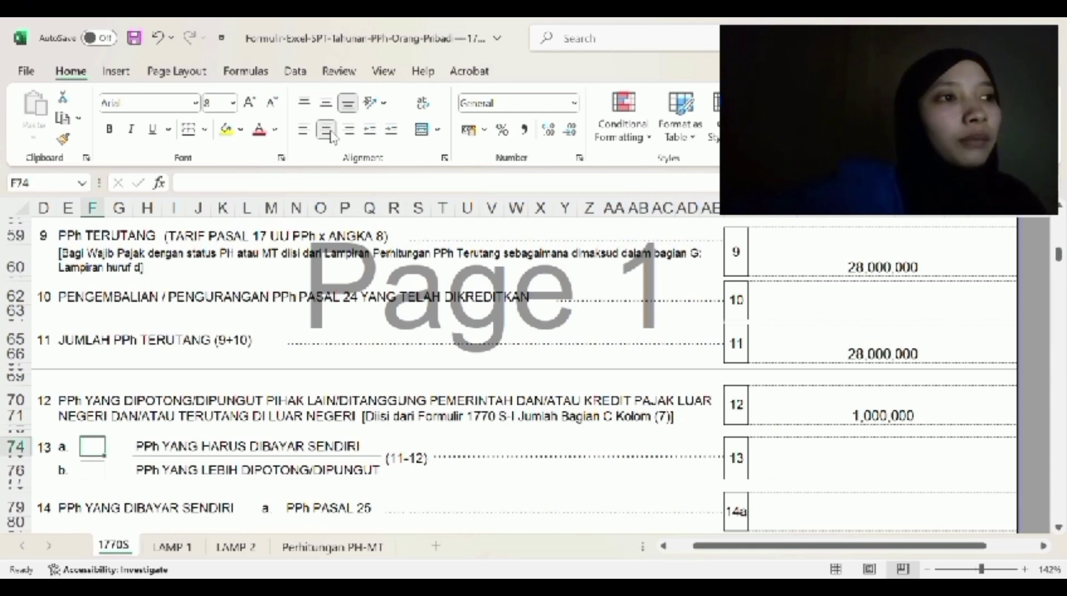
text(X)
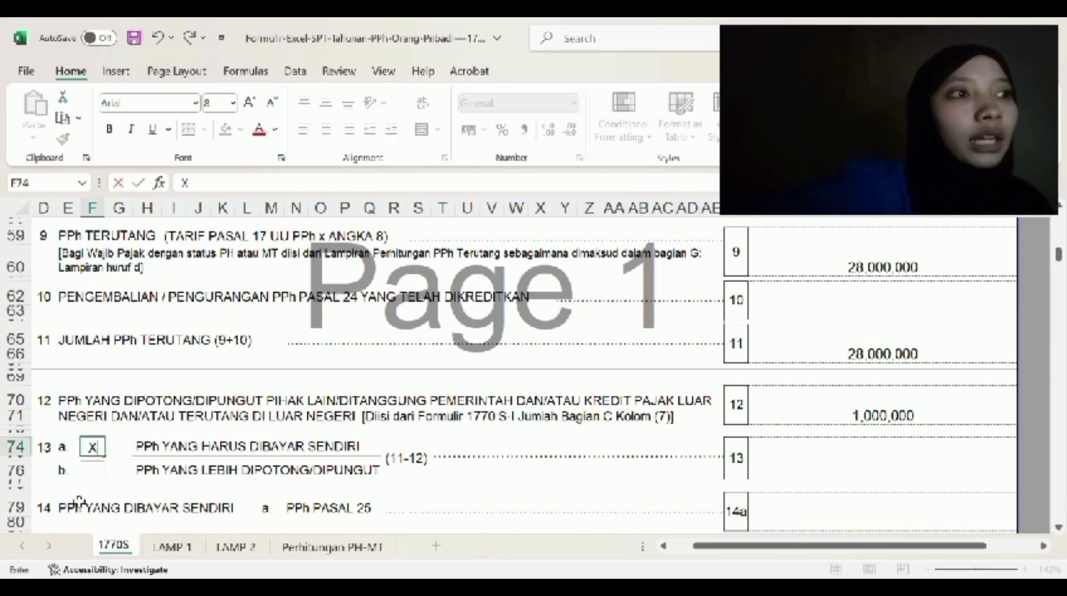
click(739, 456)
- Enter 27,000,000 as the box 13 amount
scroll(711, 425, down, 1)
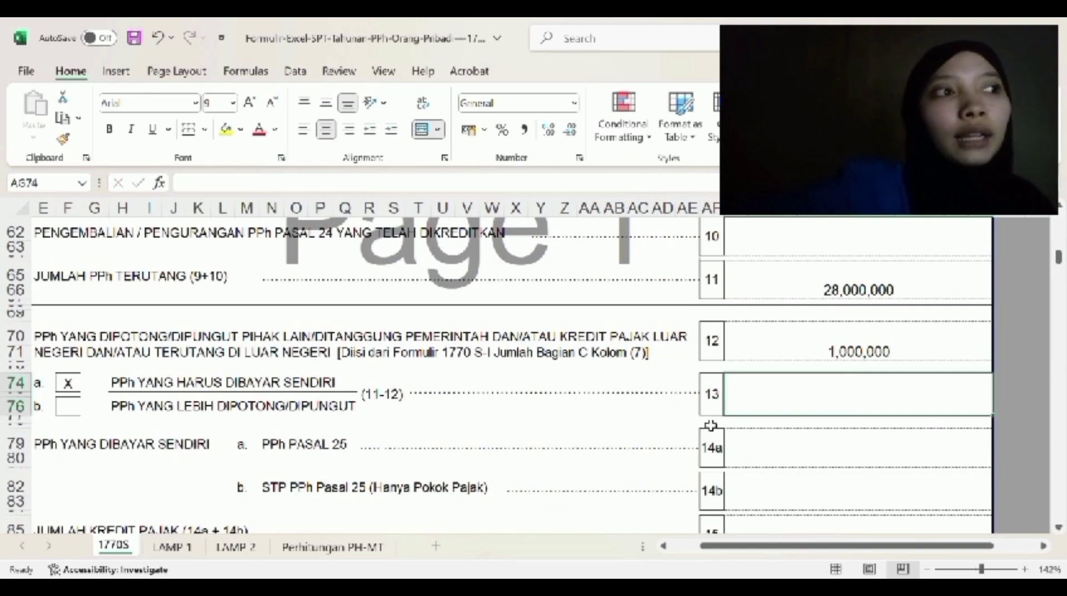
text(27,000,000)
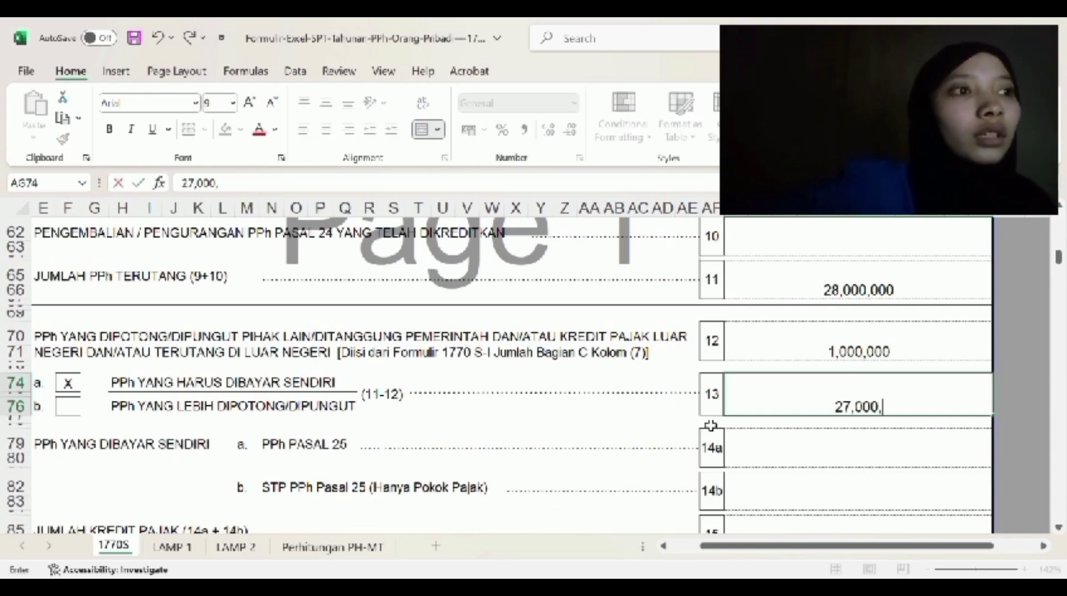
key(Return)
text(\)
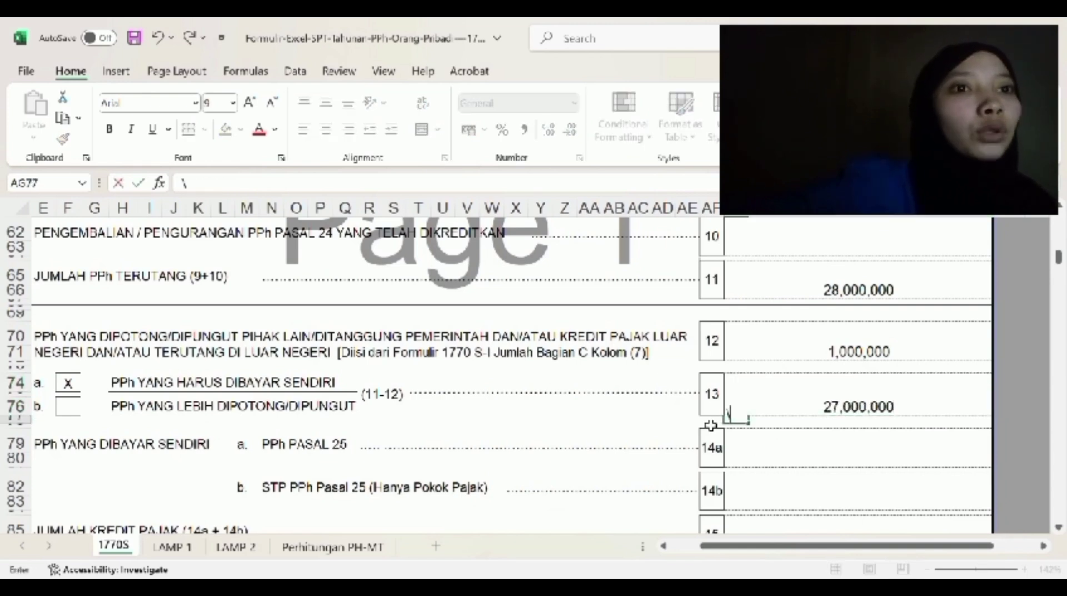
key(Return)
key(Return)
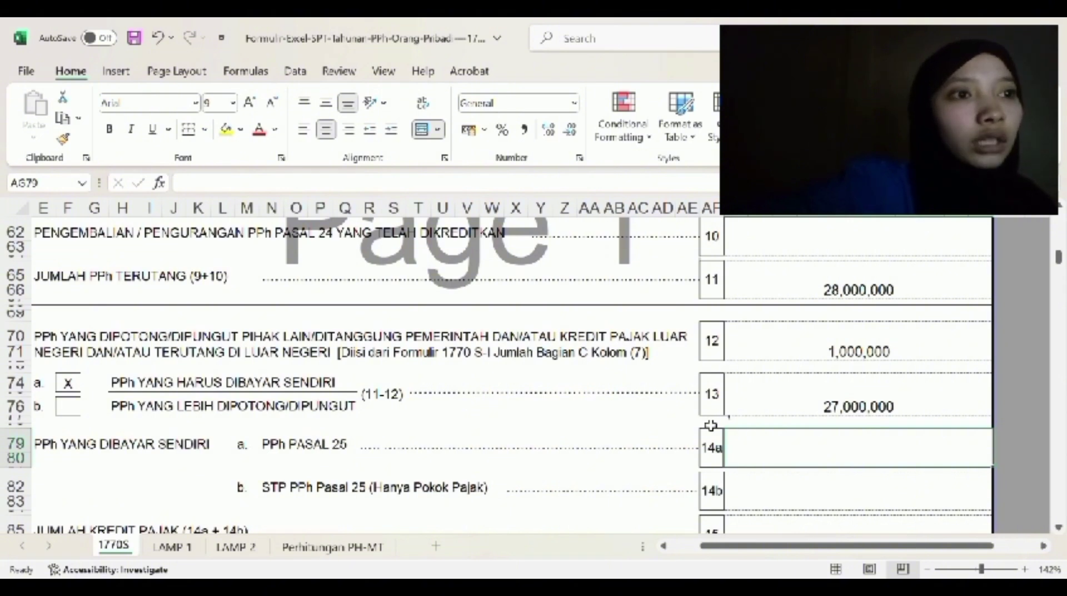
- Enter 11,250,000 in both box 14a and the box 15 total credit
text(11,250,000)
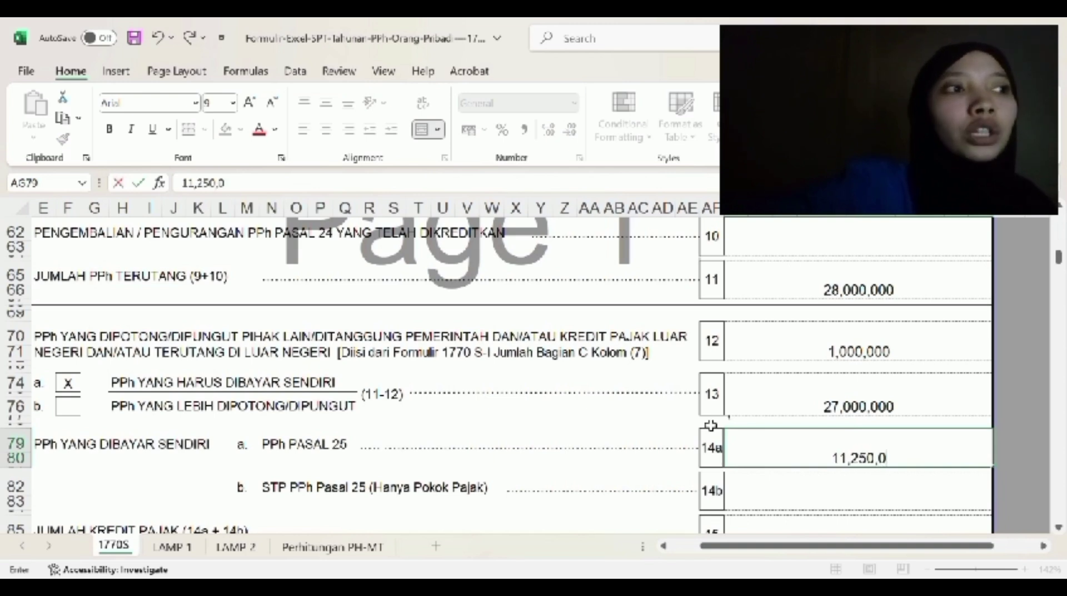
key(Return)
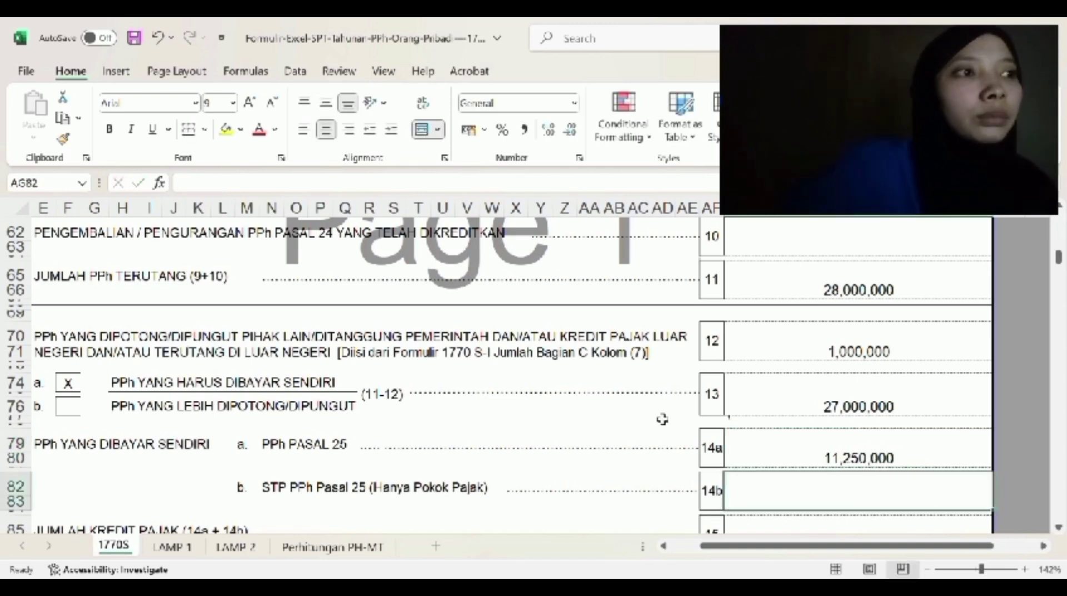
scroll(654, 417, down, 1)
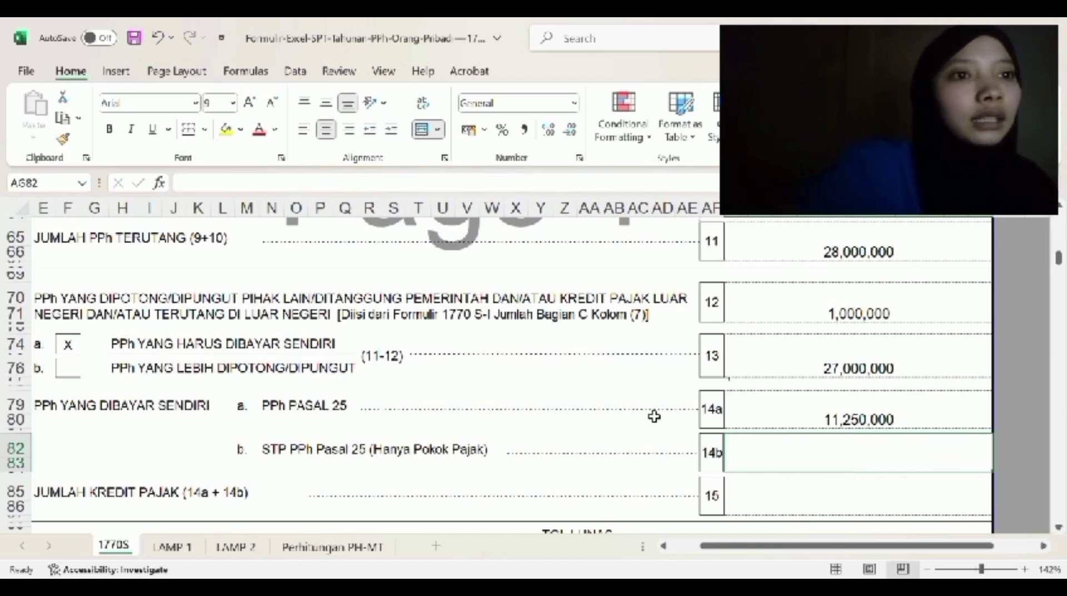
scroll(654, 416, down, 1)
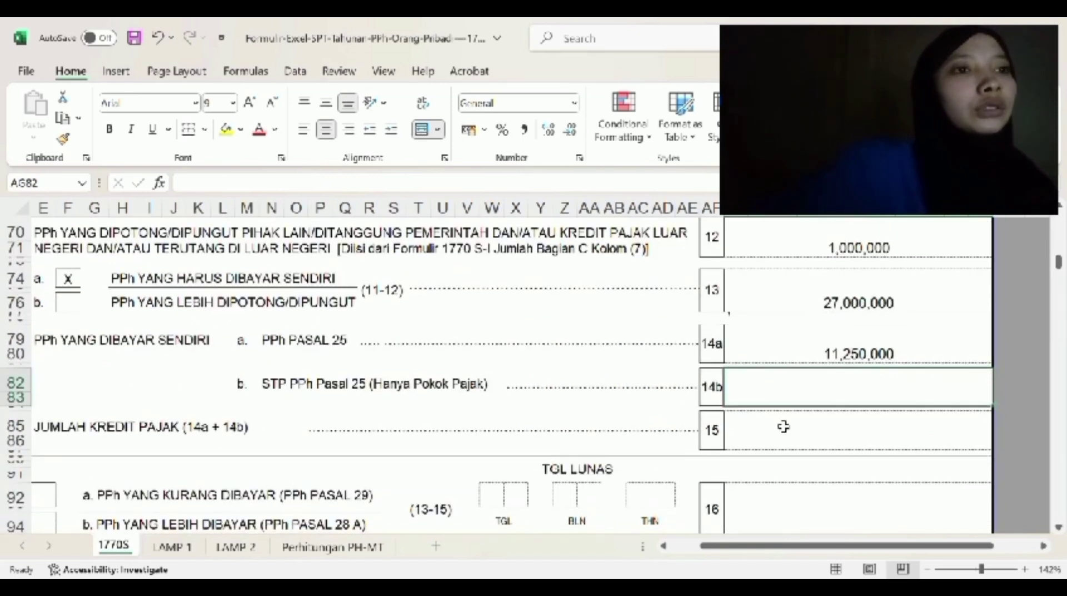
click(785, 428)
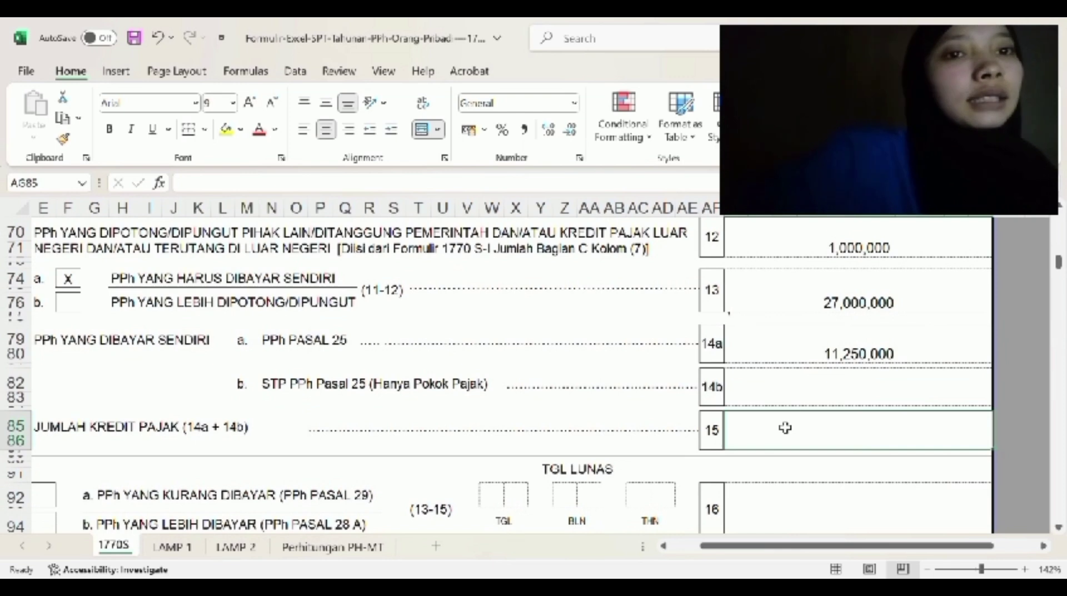
text(11)
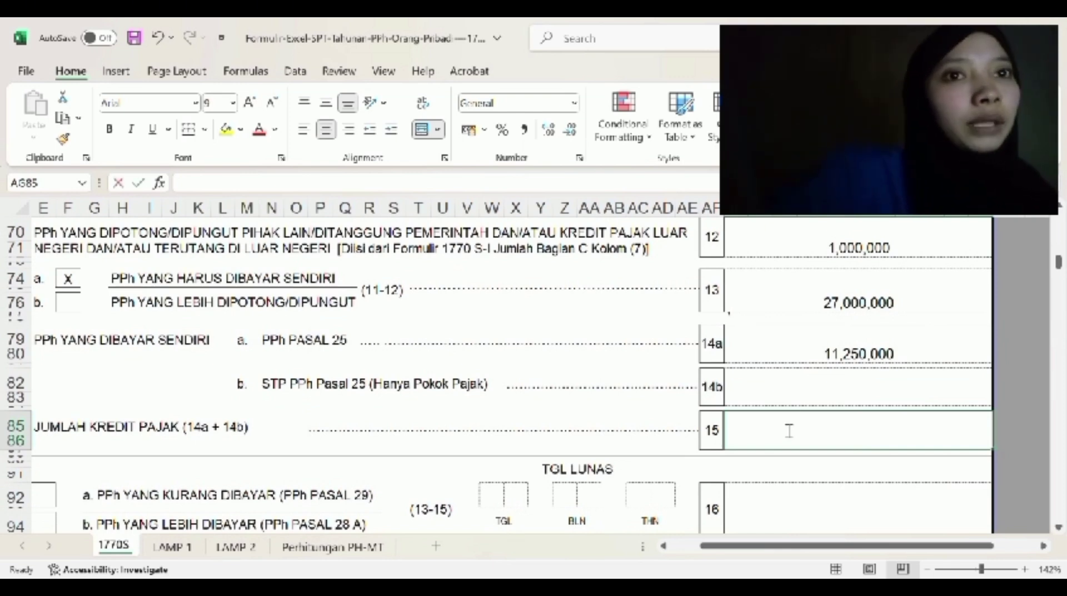
text(,250,000)
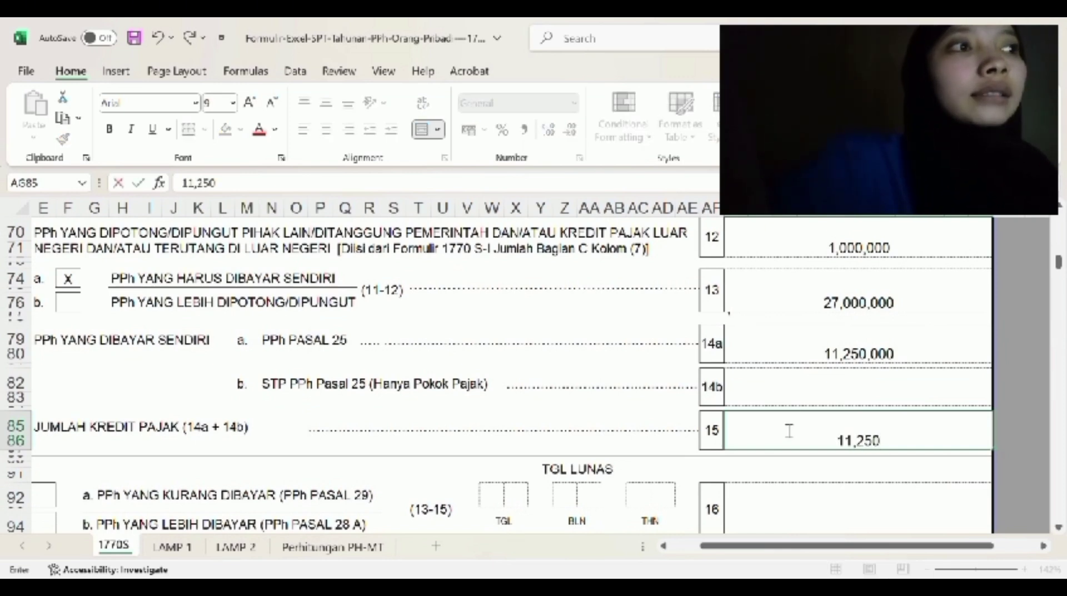
key(Return)
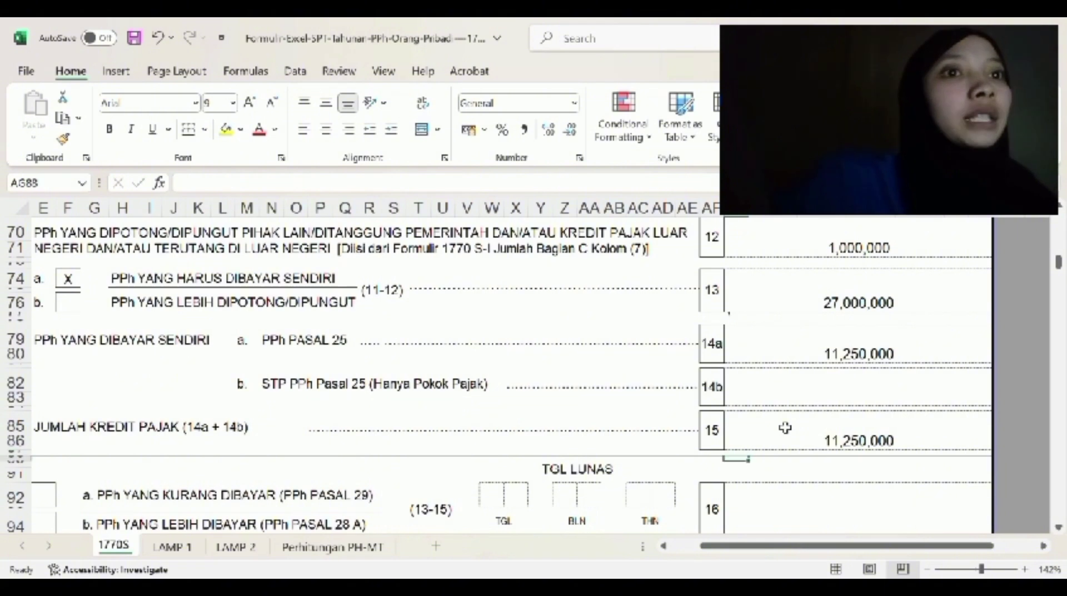
scroll(786, 428, down, 1)
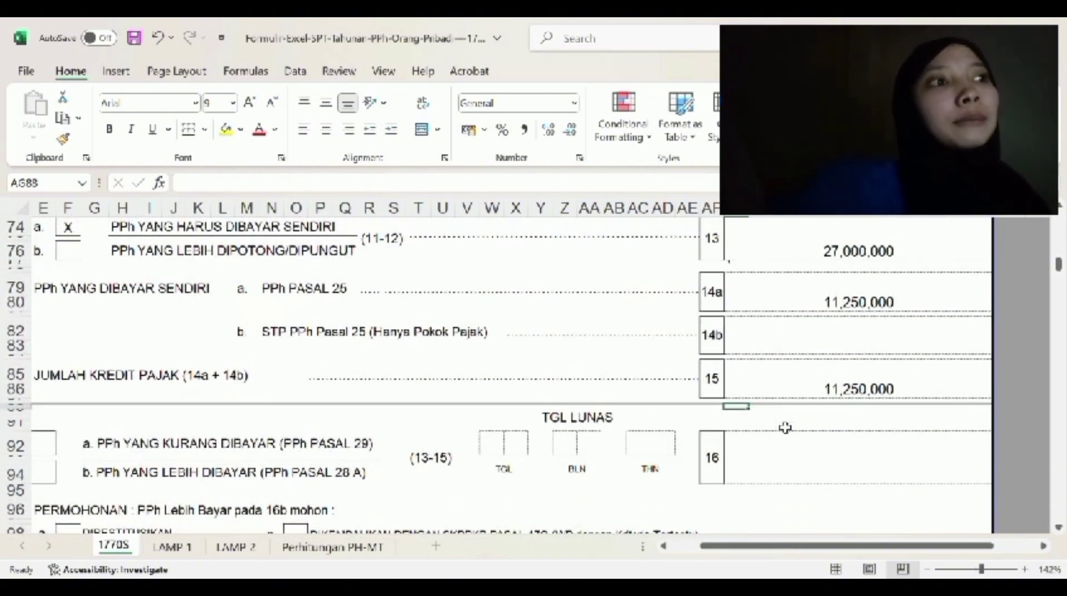
scroll(500, 373, left, 4)
- Mark option 16a with an X
click(162, 426)
click(140, 444)
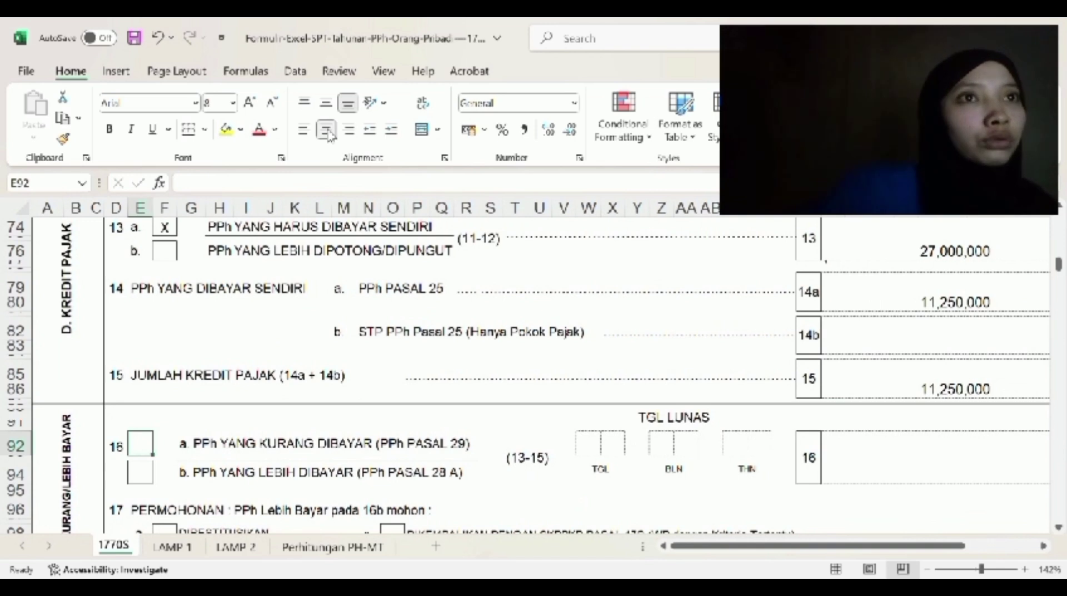
text(X)
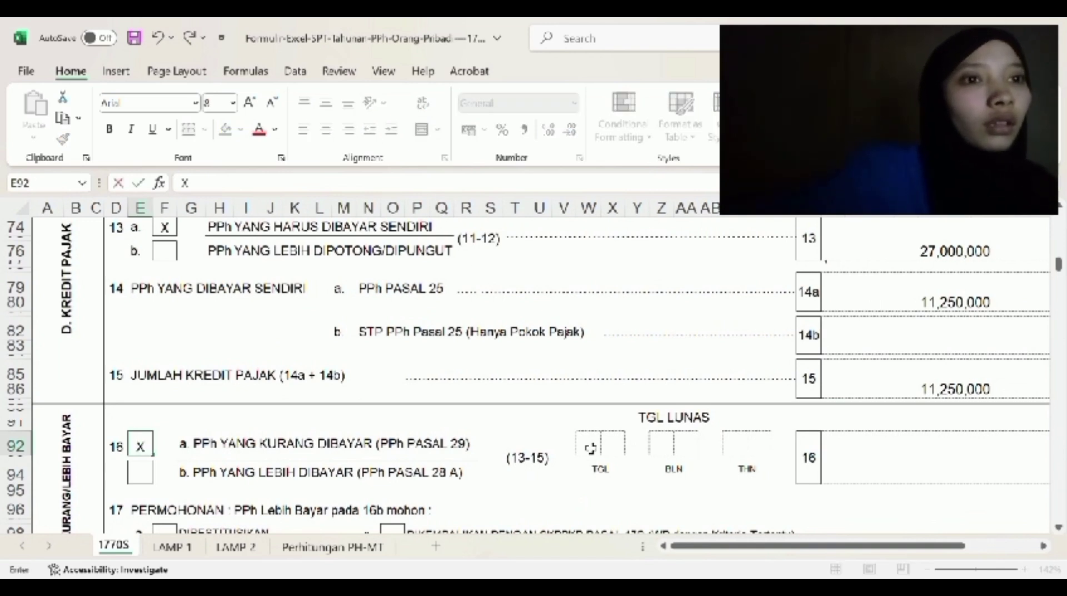
click(590, 447)
- Fill the TGL LUNAS payment date boxes with day 30, month 03 and year digits 20
key(Tab)
text(3)
key(Tab)
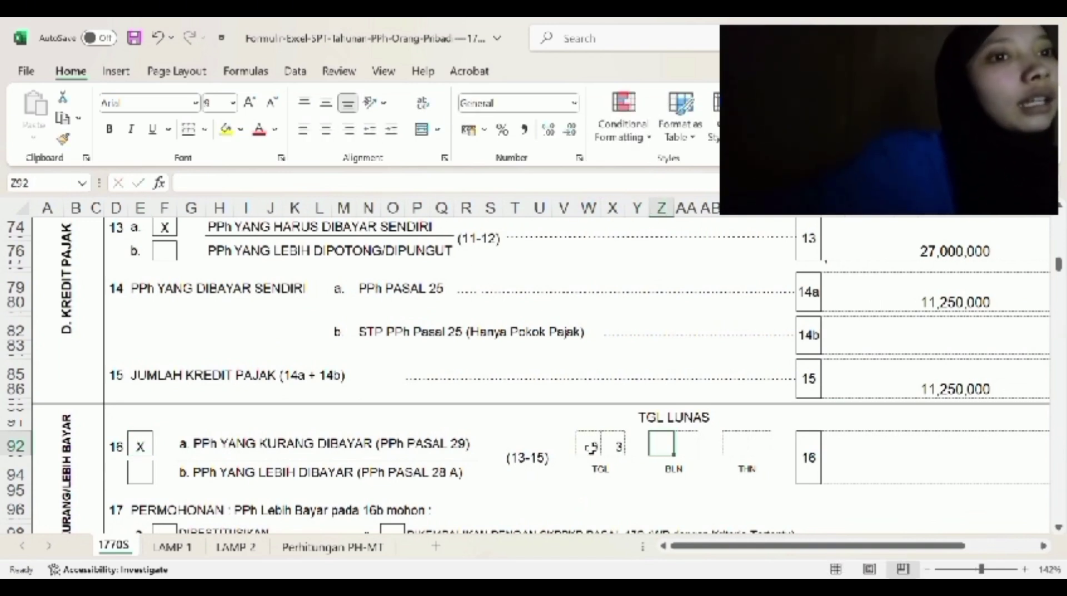
key(shift+Tab)
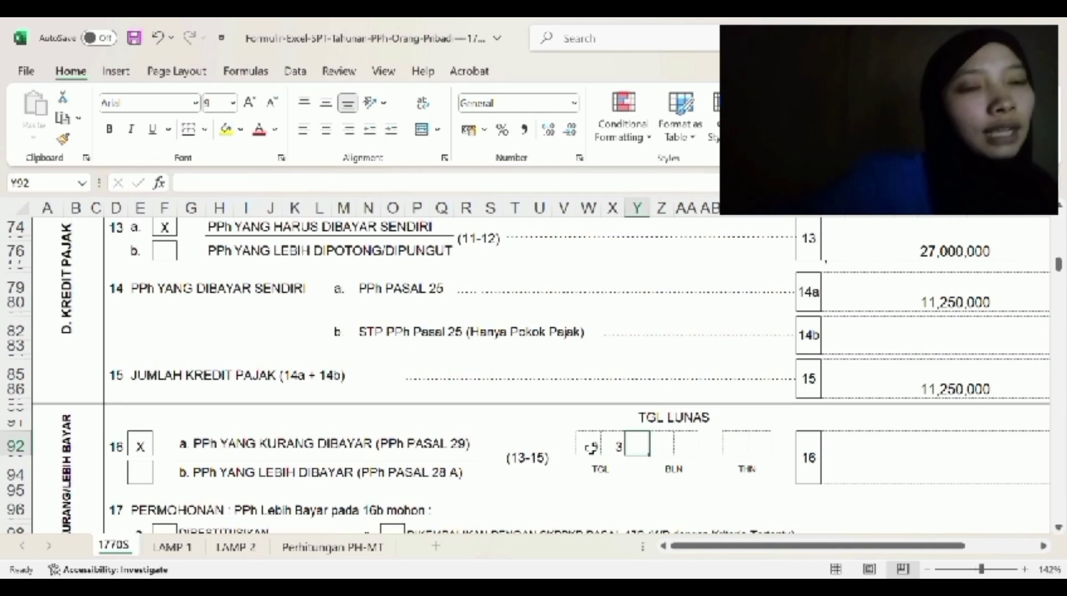
key(shift+Tab)
key(BackSpace)
key(shift+Tab)
key(BackSpace)
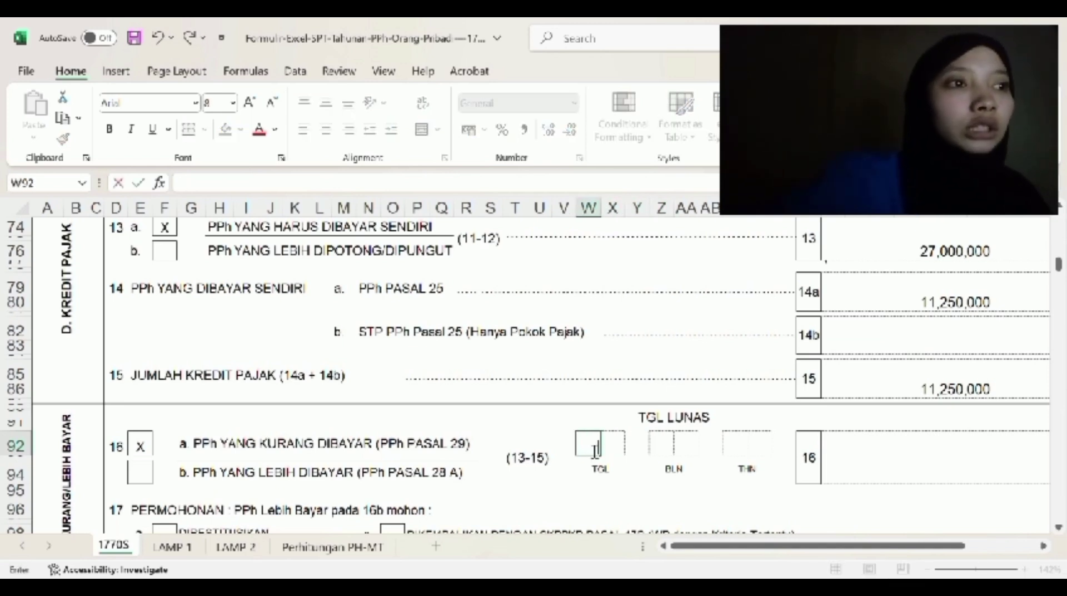
text(3)
key(Tab)
text(0)
key(Tab)
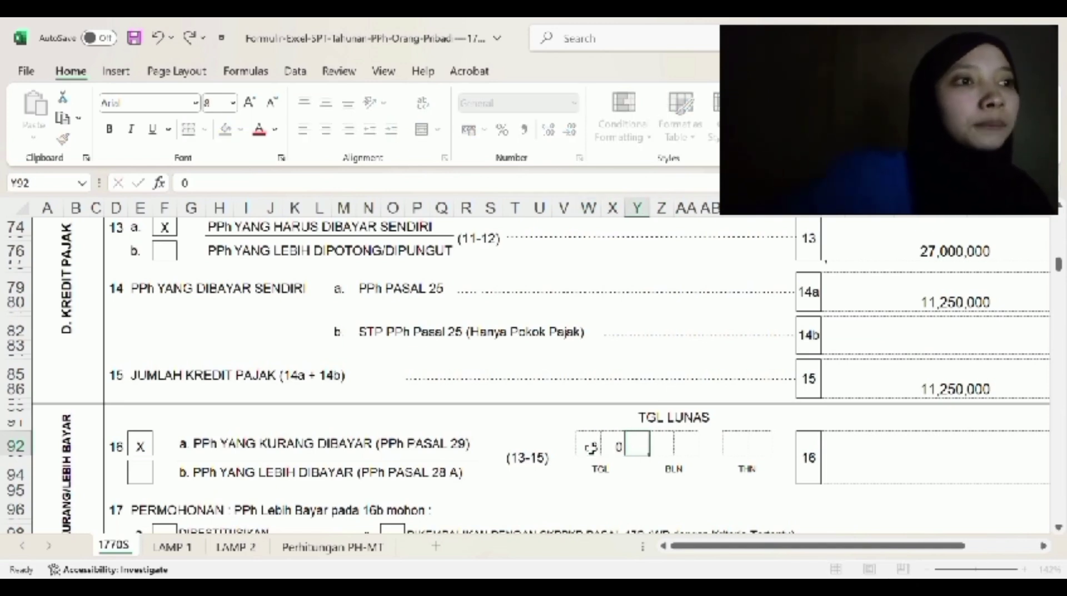
text(0)
key(Tab)
text(3)
key(Tab)
key(Tab)
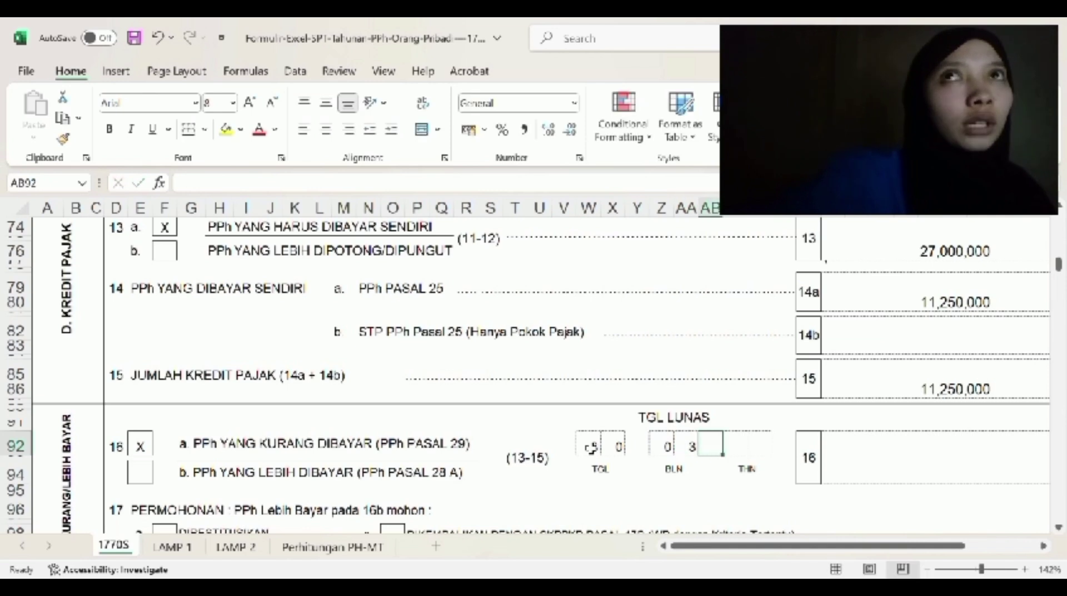
text(2)
key(Tab)
text(0)
key(Tab)
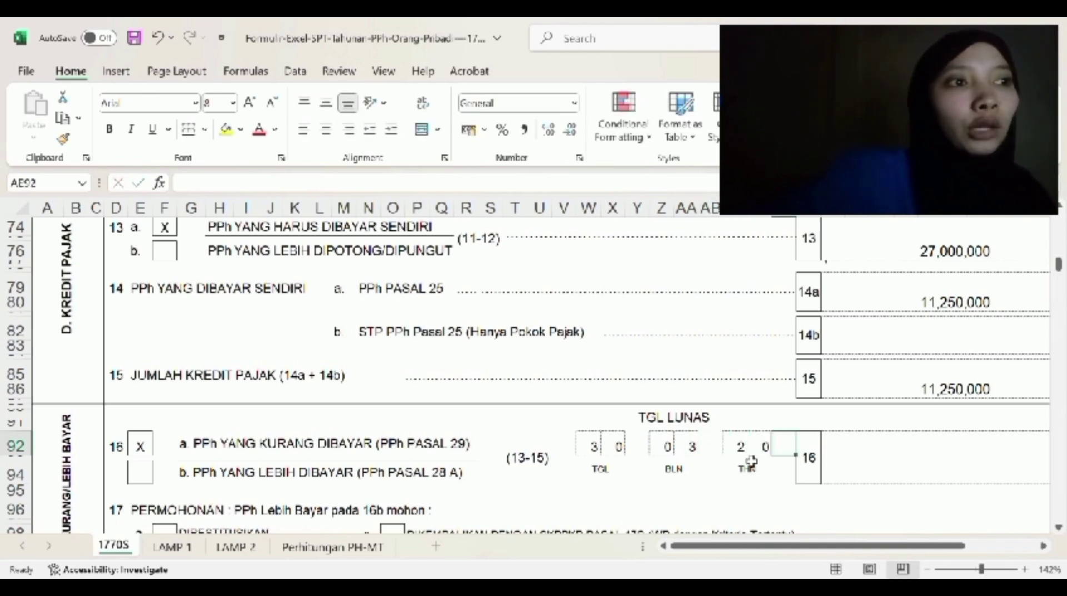
- Enter 15,750,000 as the line 16 underpaid tax amount
scroll(786, 496, down, 1)
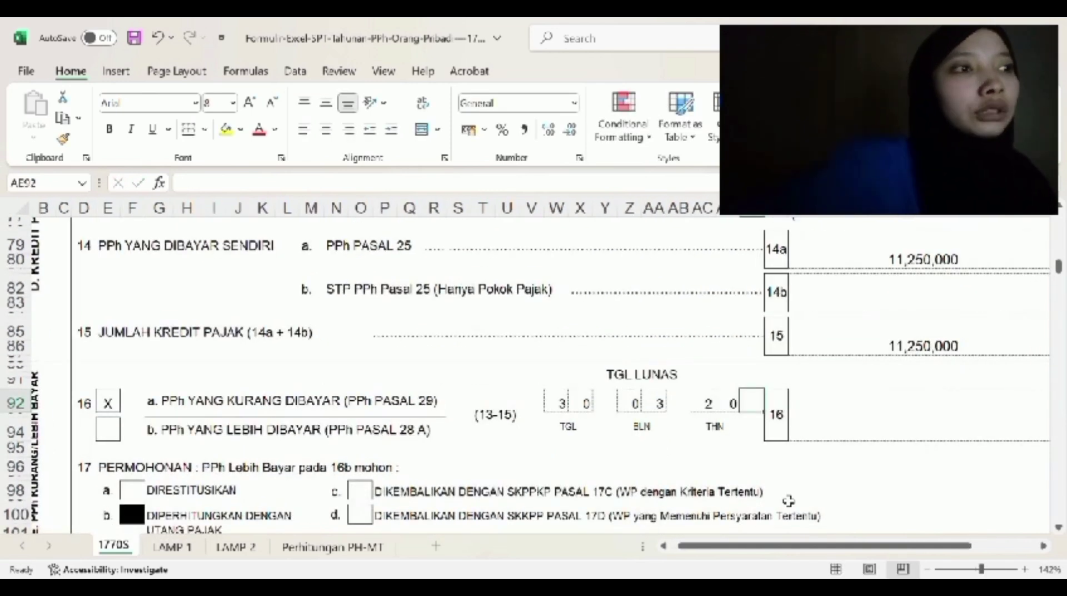
click(874, 433)
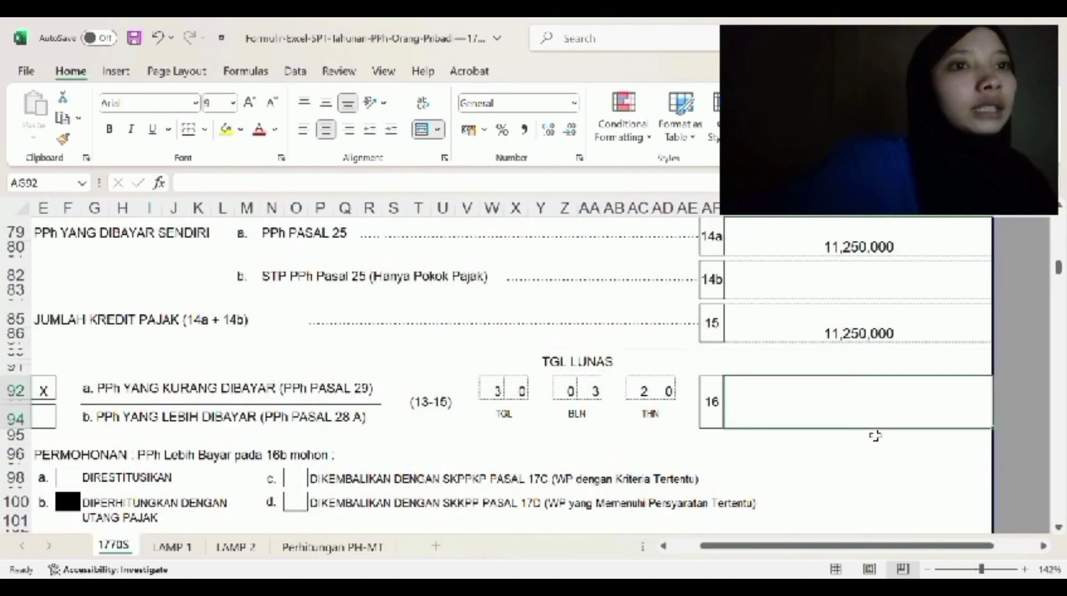
text(15)
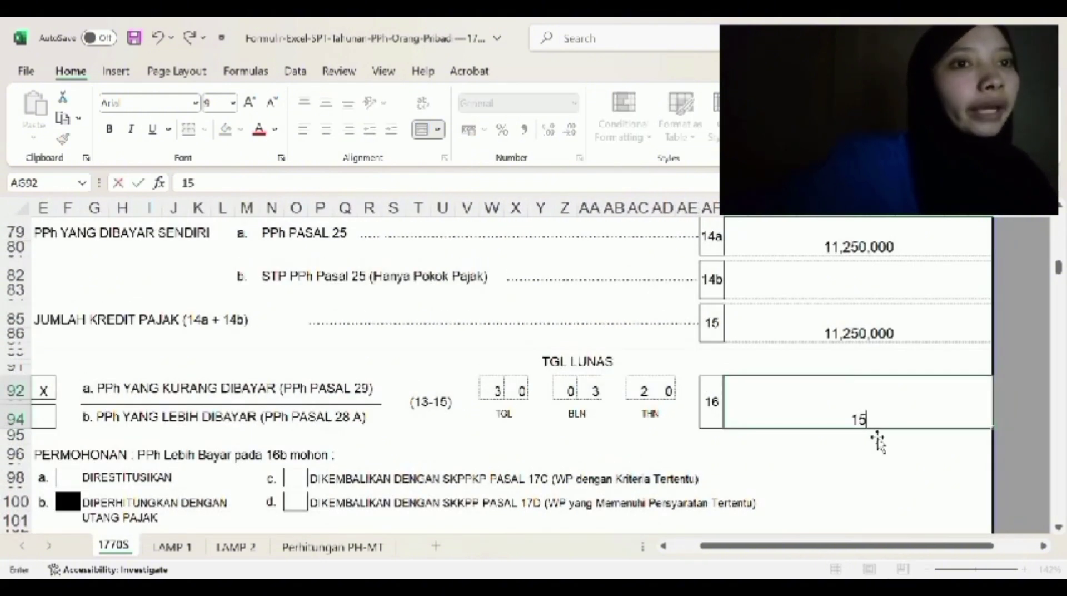
text(,750,000)
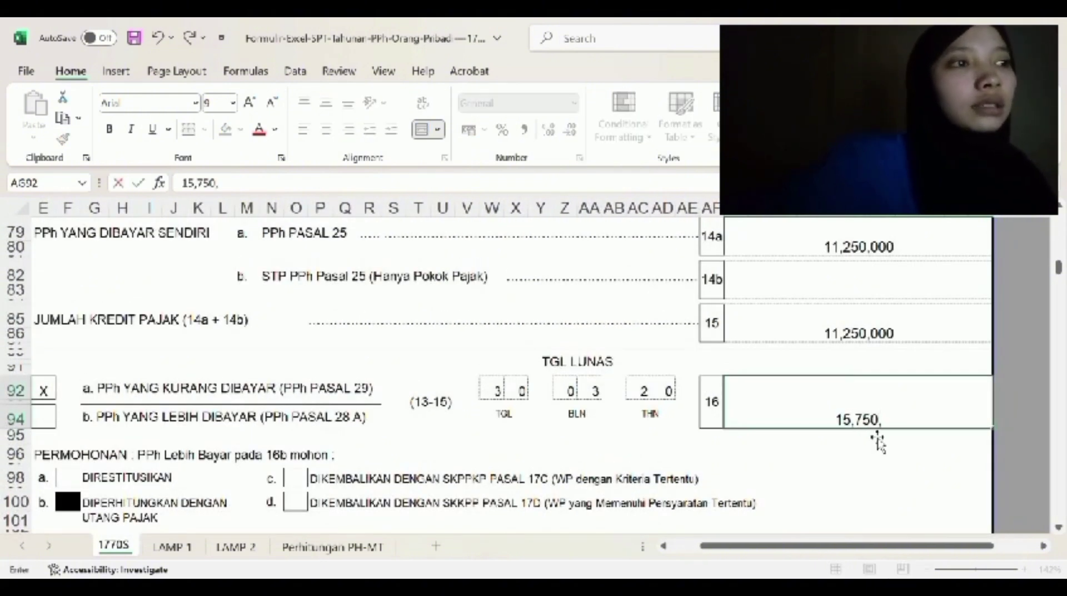
key(Return)
scroll(679, 452, left, 2)
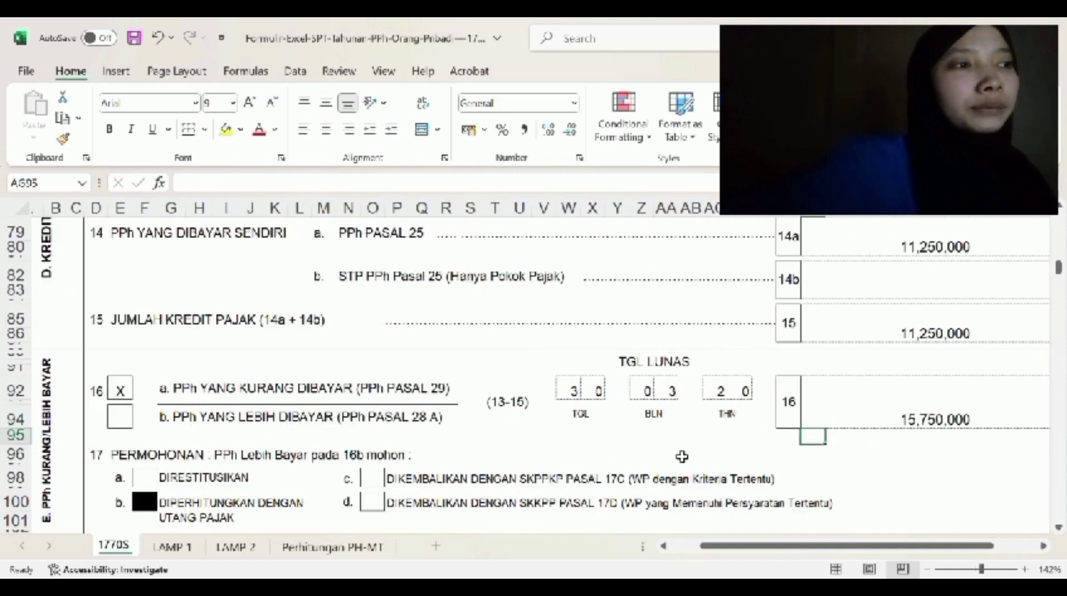
scroll(683, 457, down, 1)
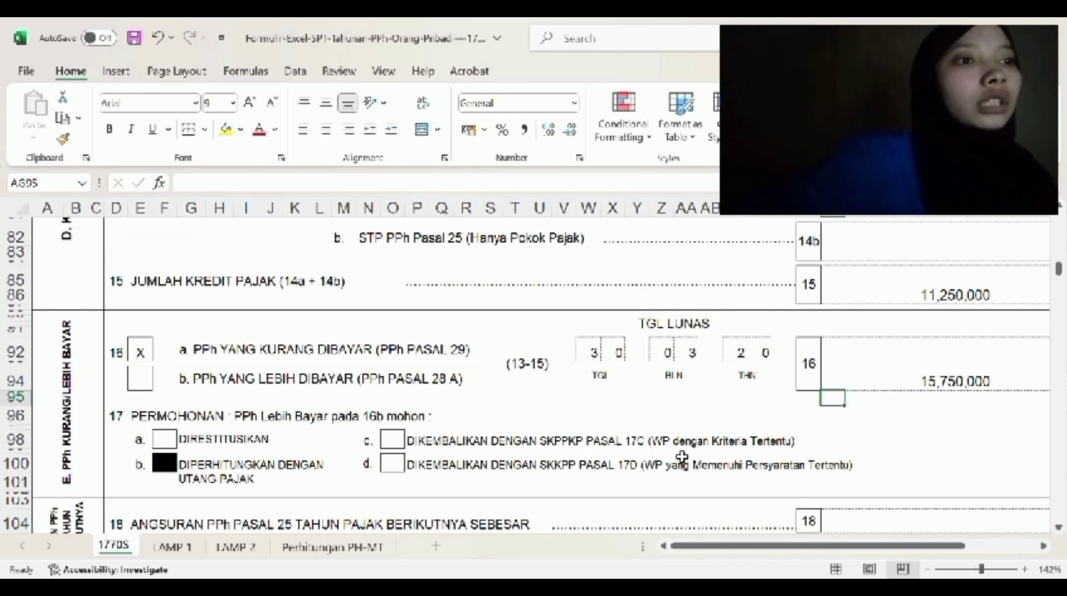
scroll(682, 457, down, 5)
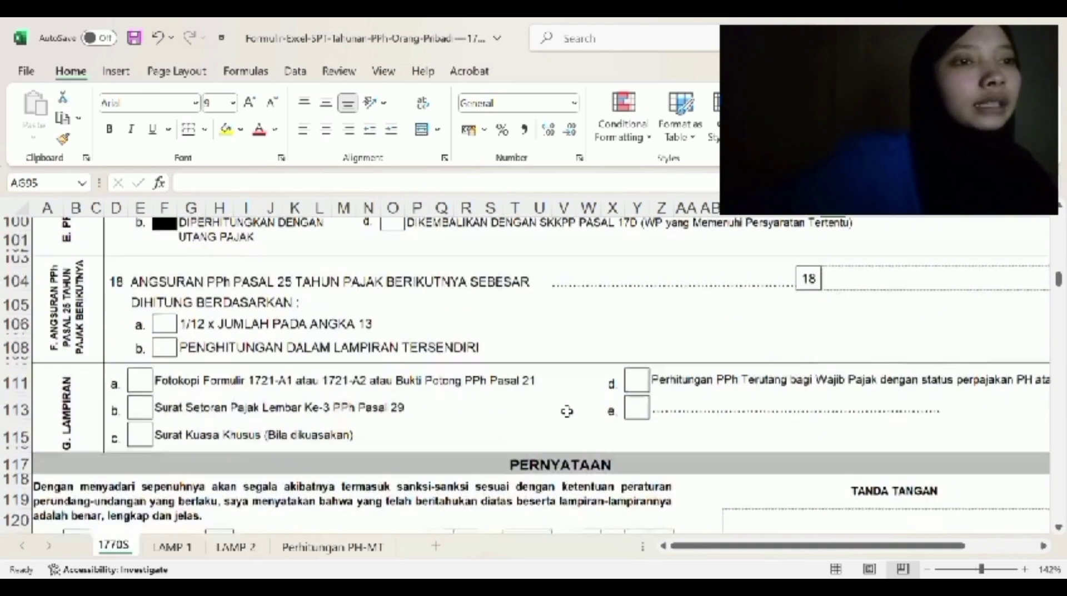
- Mark WAJIB PAJAK with an X and type the taxpayer's full name one letter per box
scroll(567, 411, down, 3)
click(73, 339)
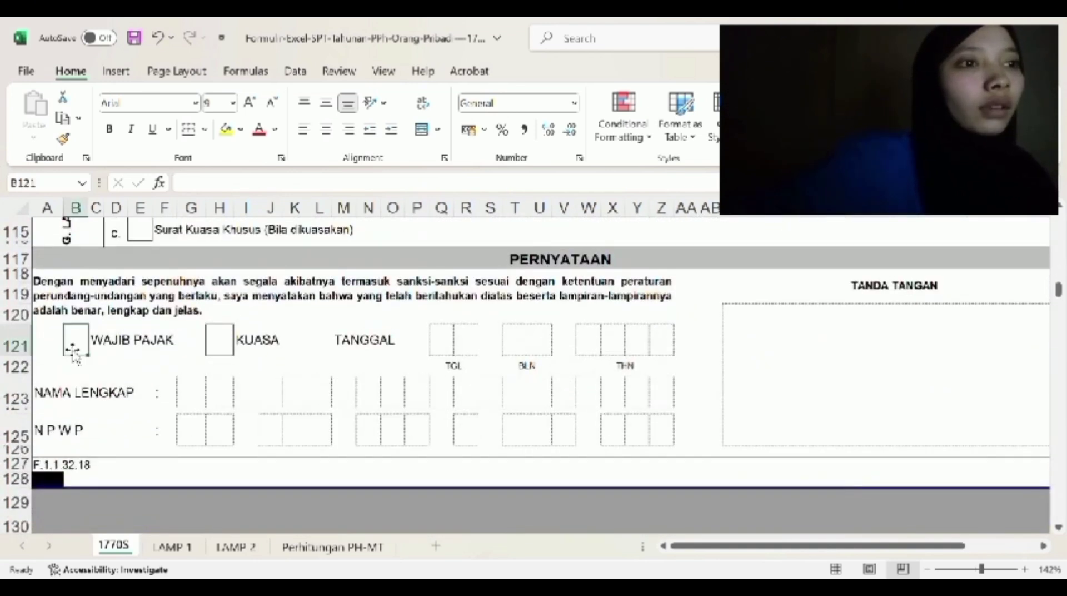
text(X)
click(204, 397)
key(Tab)
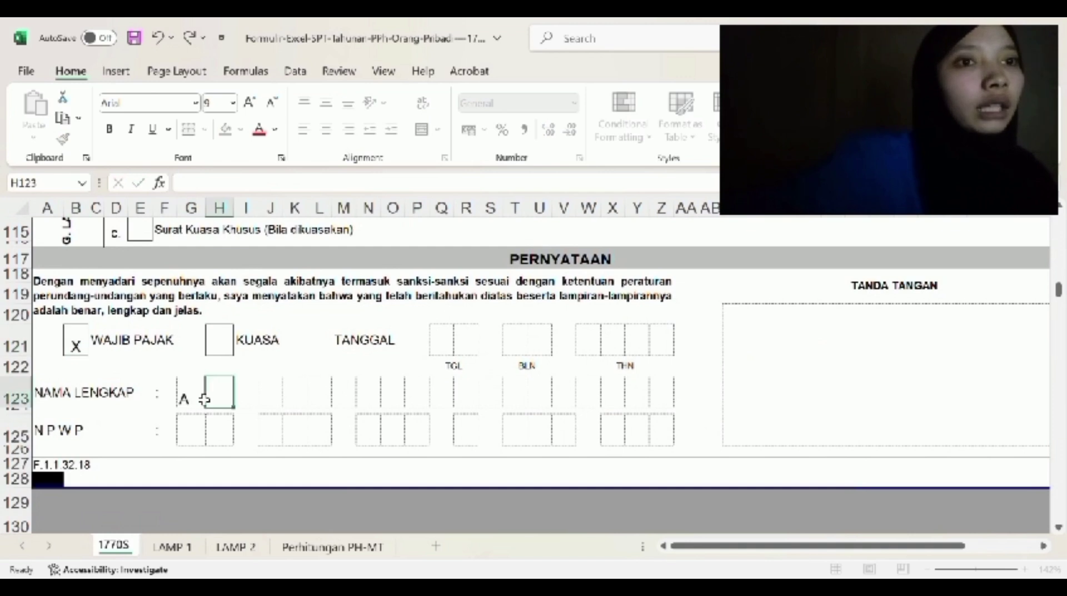
key(Tab)
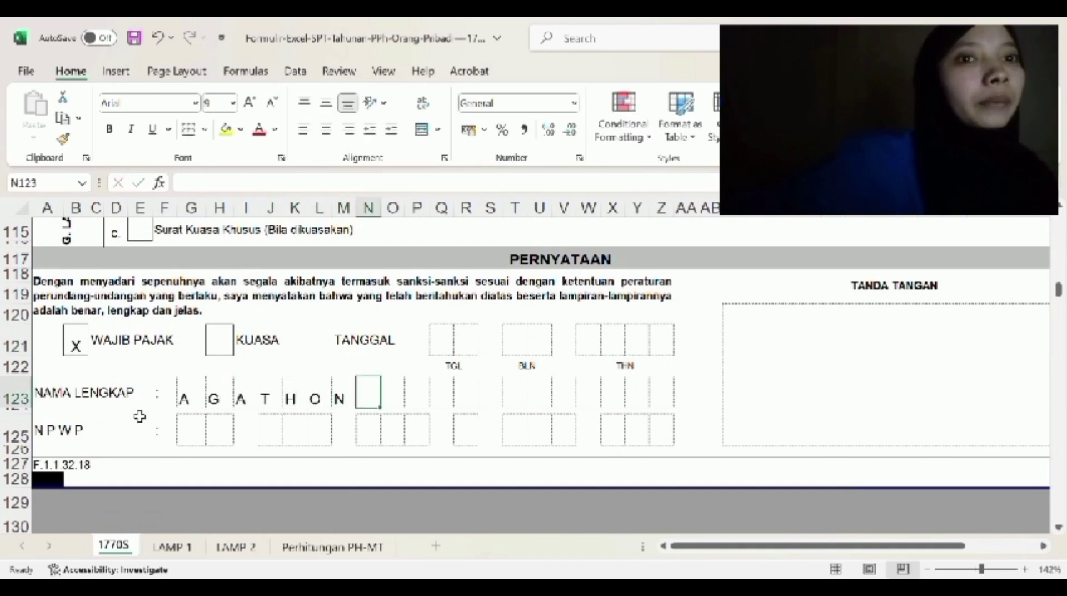
- Enter the taxpayer's NPWP one digit per box in the declaration
click(190, 439)
key(Tab)
key(Tab)
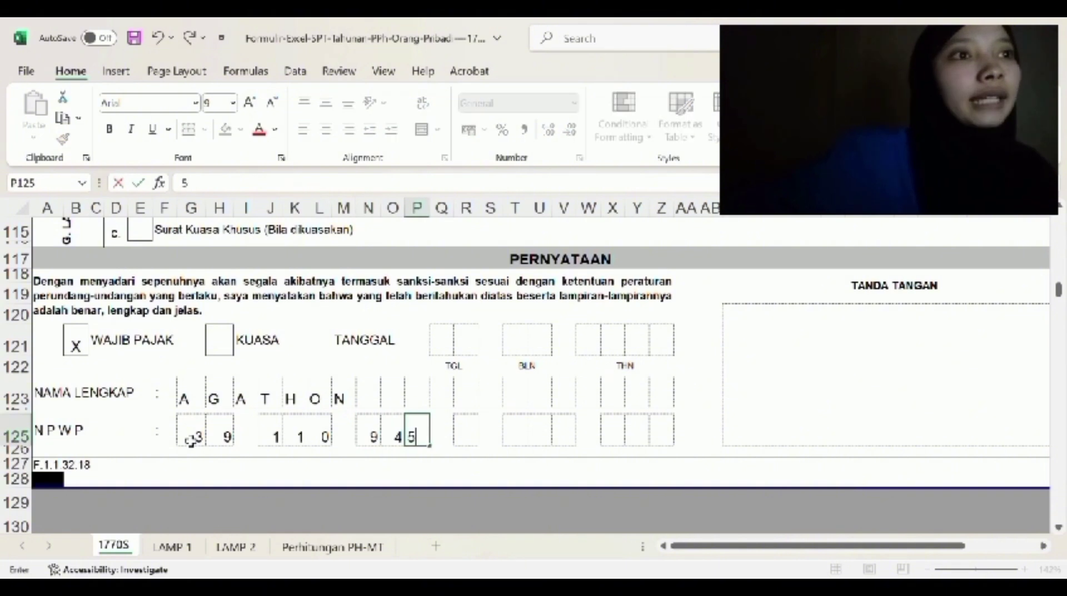
key(Tab)
key(Tab)
key(Tab)
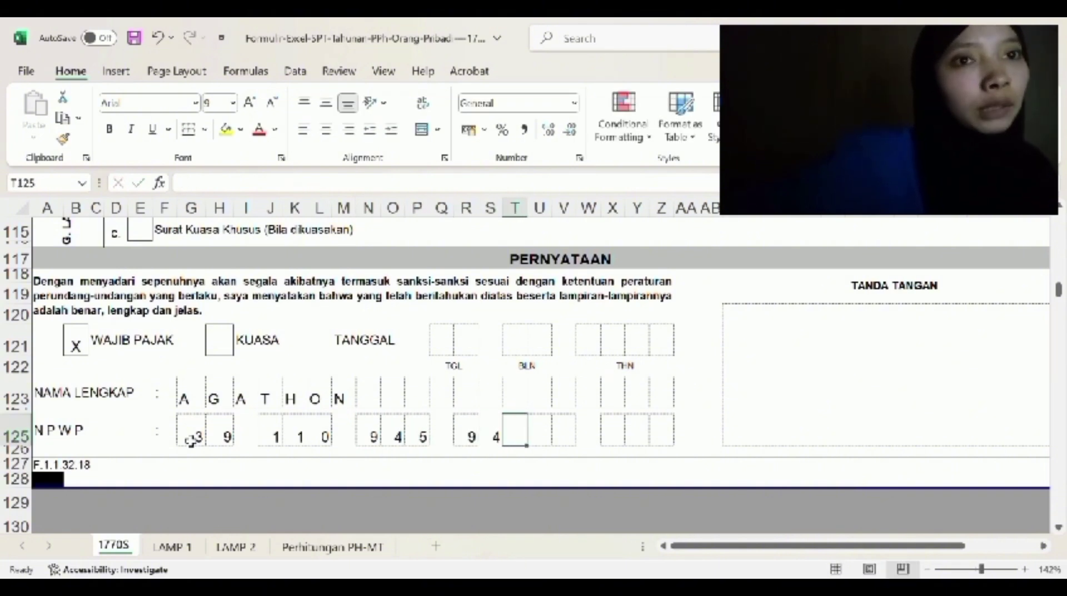
key(Tab)
key(Tab)
key(Tab)
key(Tab)
key(Tab)
key(Tab)
key(Tab)
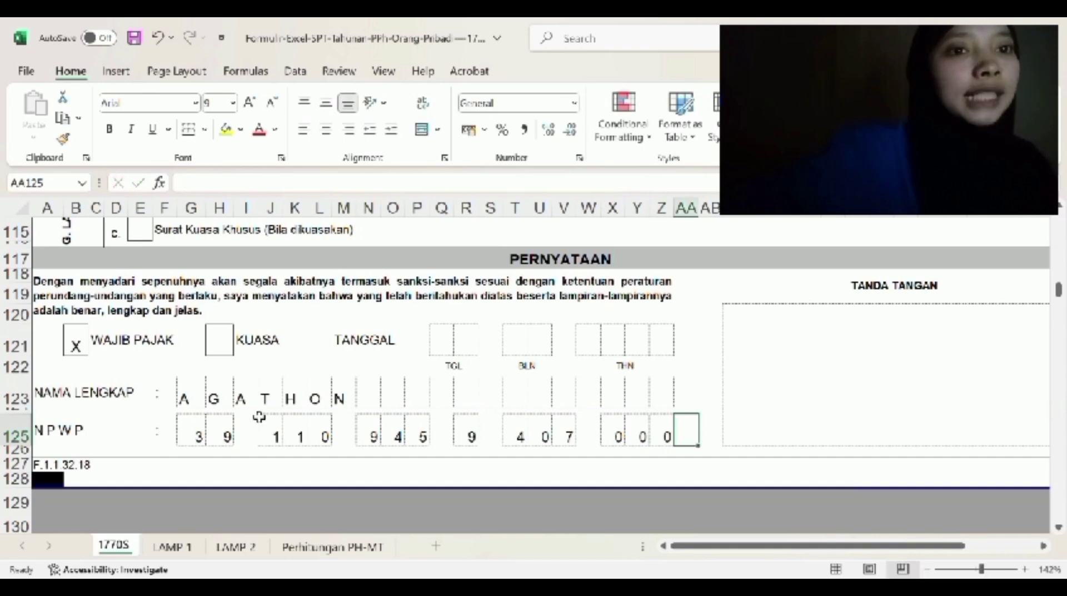
scroll(192, 440, up, 15)
- On the LAMP 1 sheet, enter the taxpayer's NPWP digit by digit in the header
click(173, 546)
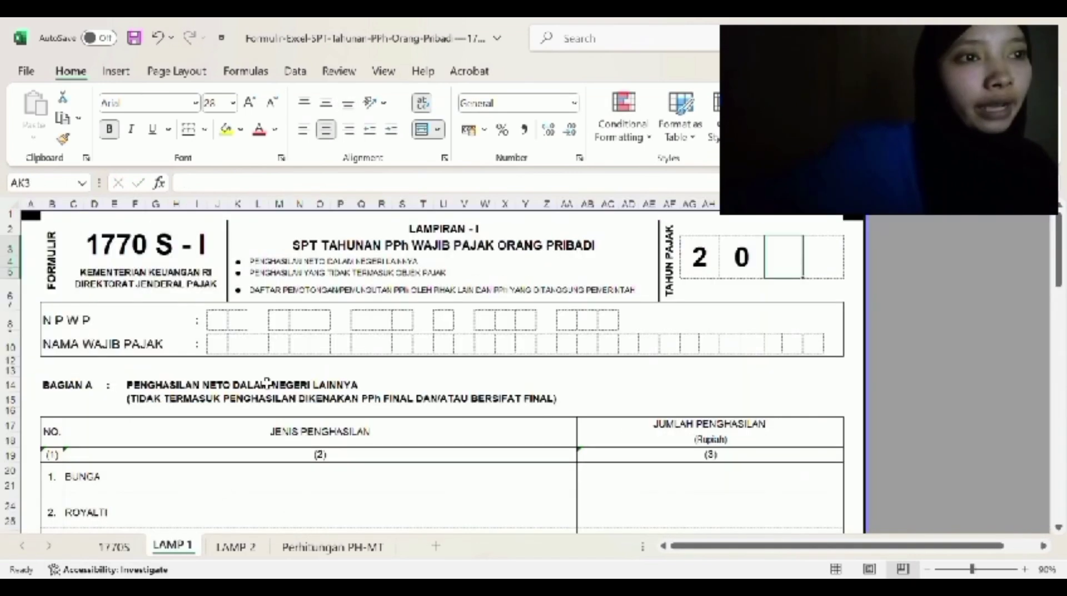
key(Tab)
key(Tab)
key(Tab)
key(Tab)
key(Tab)
key(Tab)
key(Tab)
key(Tab)
key(Tab)
key(Tab)
key(Tab)
key(Tab)
key(Tab)
key(Tab)
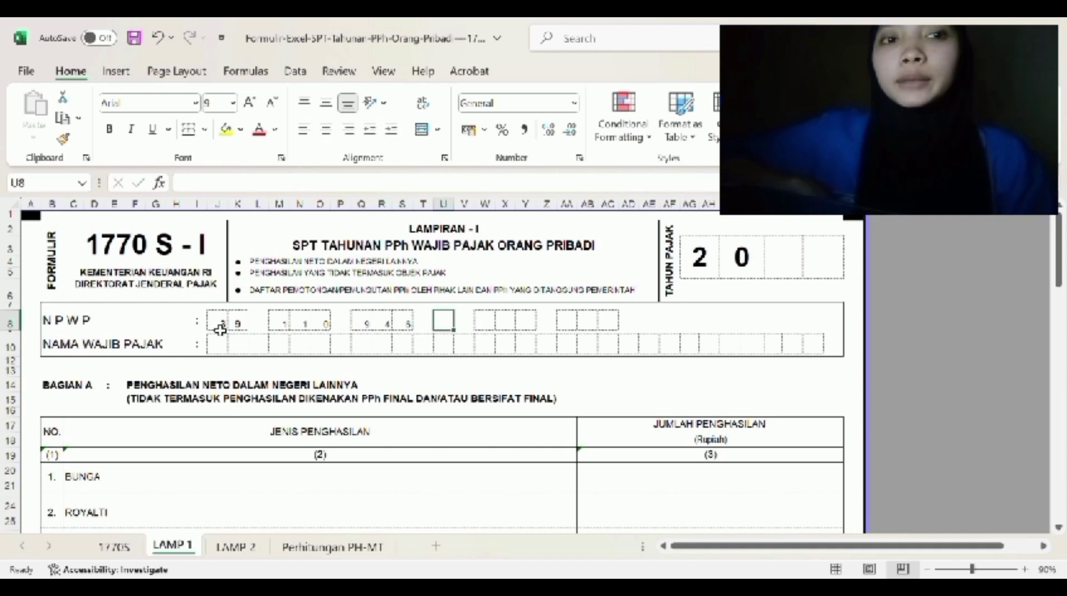
- Type the taxpayer's name one letter per box in the LAMP 1 header
key(Return)
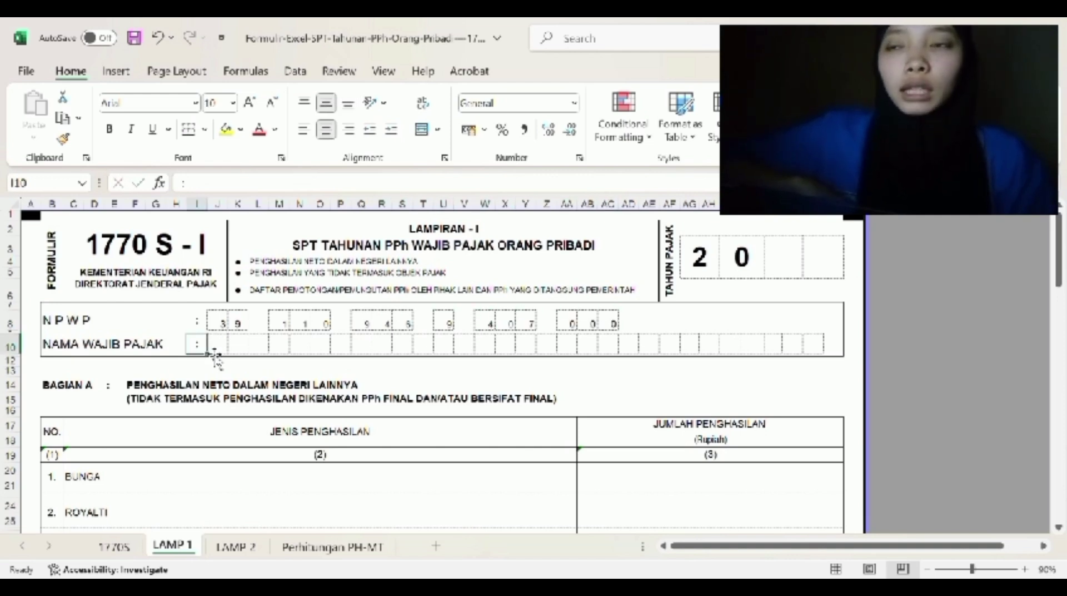
key(Tab)
key(Tab)
key(Tab)
key(Tab)
key(Tab)
key(Tab)
key(Tab)
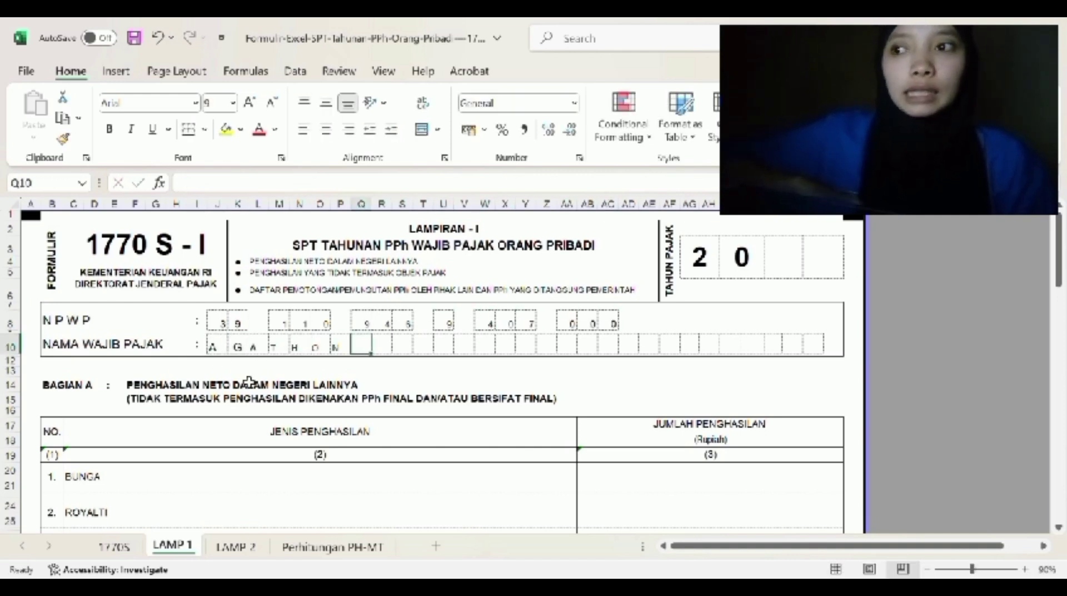
- Enter the SEWA income amount as 50.000.000
scroll(248, 382, down, 3)
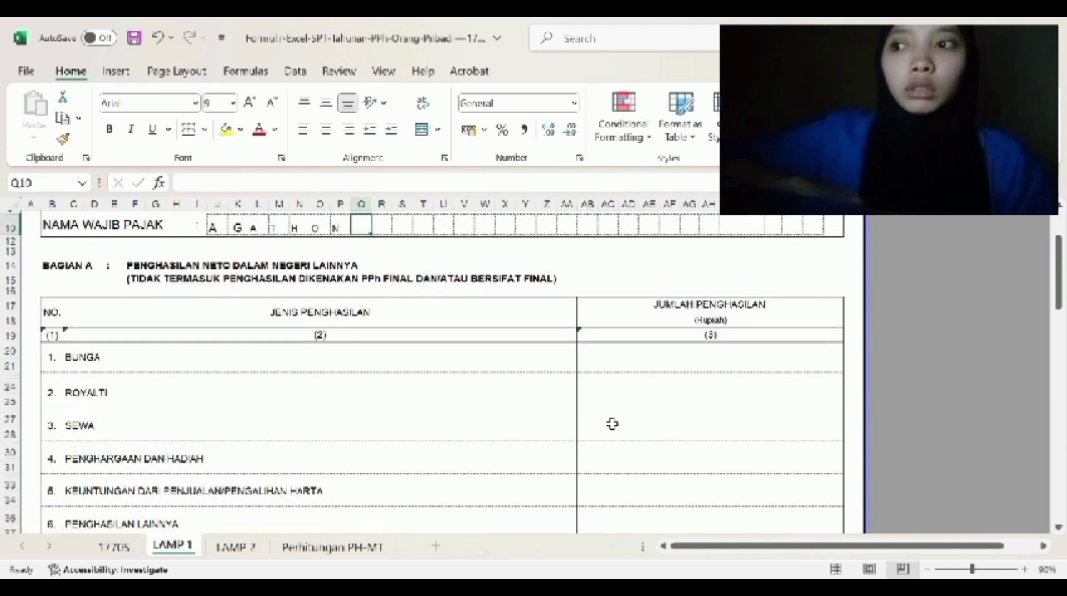
click(638, 436)
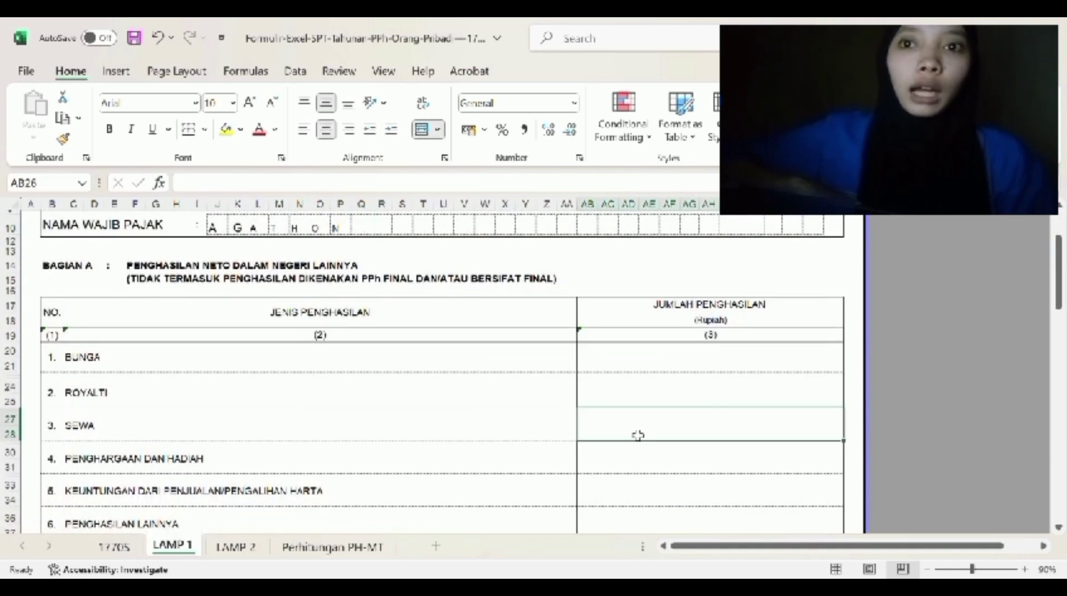
text(50000000)
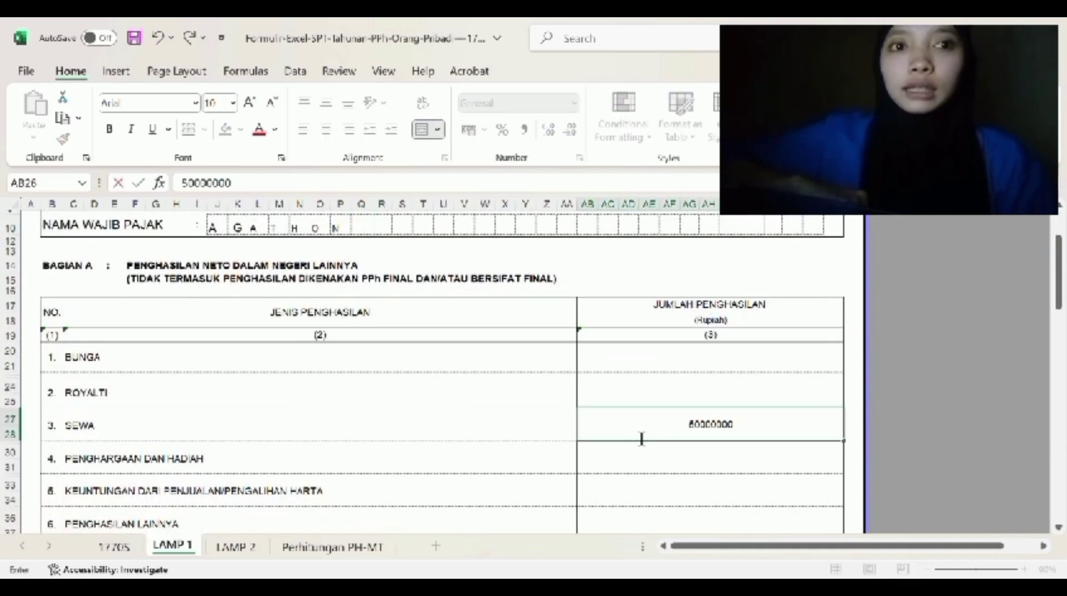
click(638, 435)
double_click(773, 433)
key(BackSpace)
key(BackSpace)
key(BackSpace)
key(BackSpace)
key(BackSpace)
key(BackSpace)
text(.000.000)
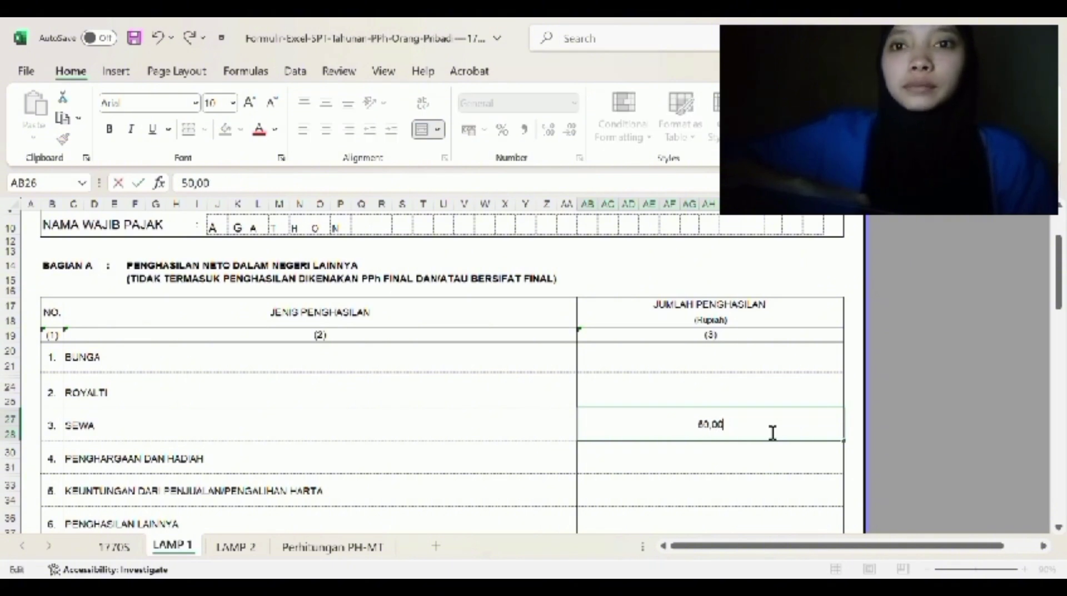
key(Return)
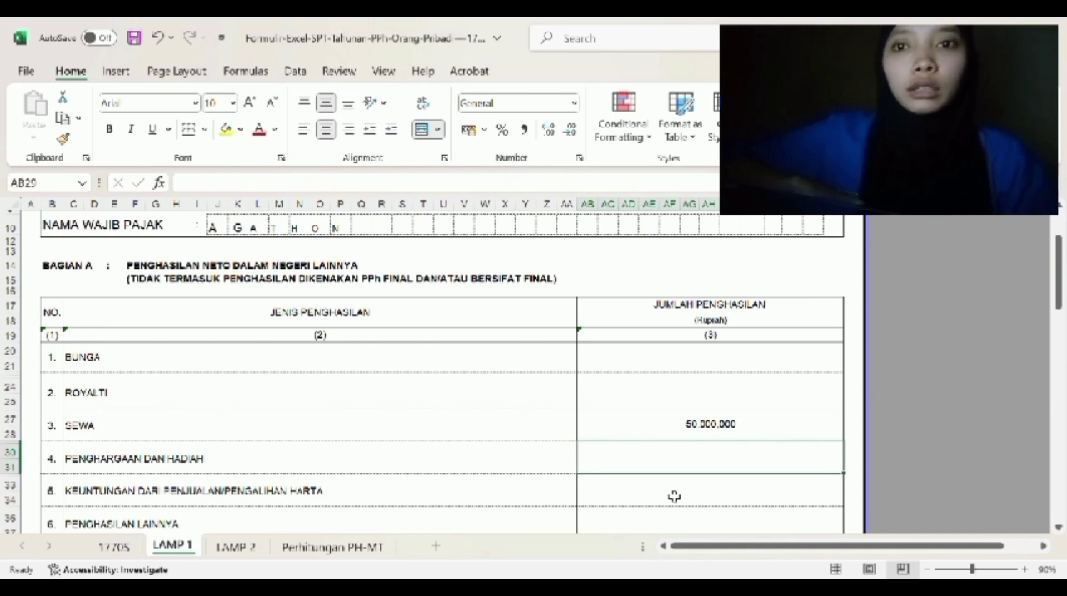
- Enter 12,500,000 for asset-sale gains and 62,500,000 for JUMLAH BAGIAN A
click(675, 497)
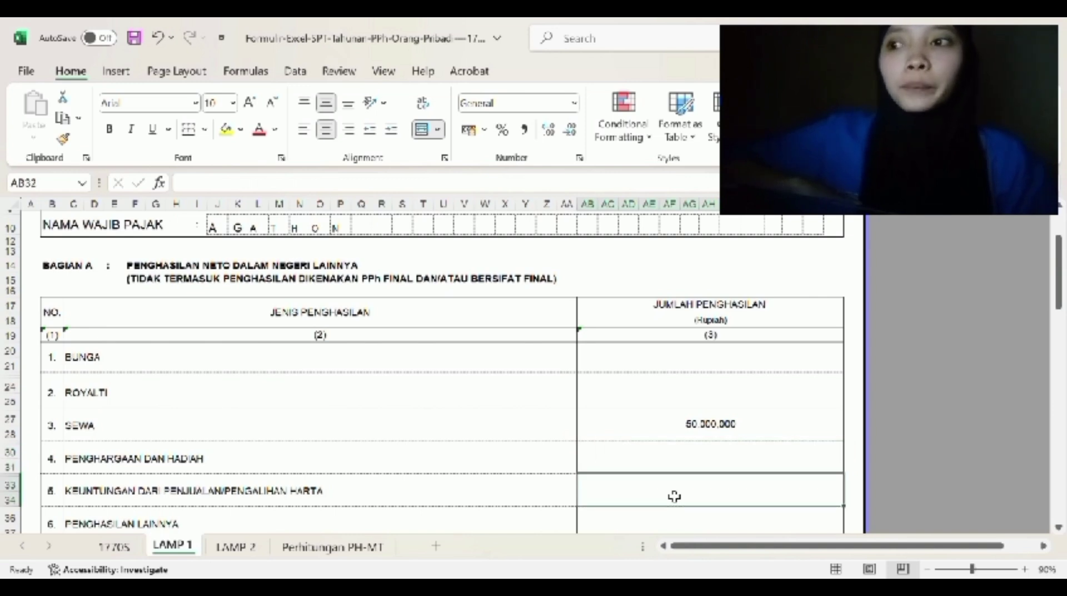
text(12,500,000)
key(Return)
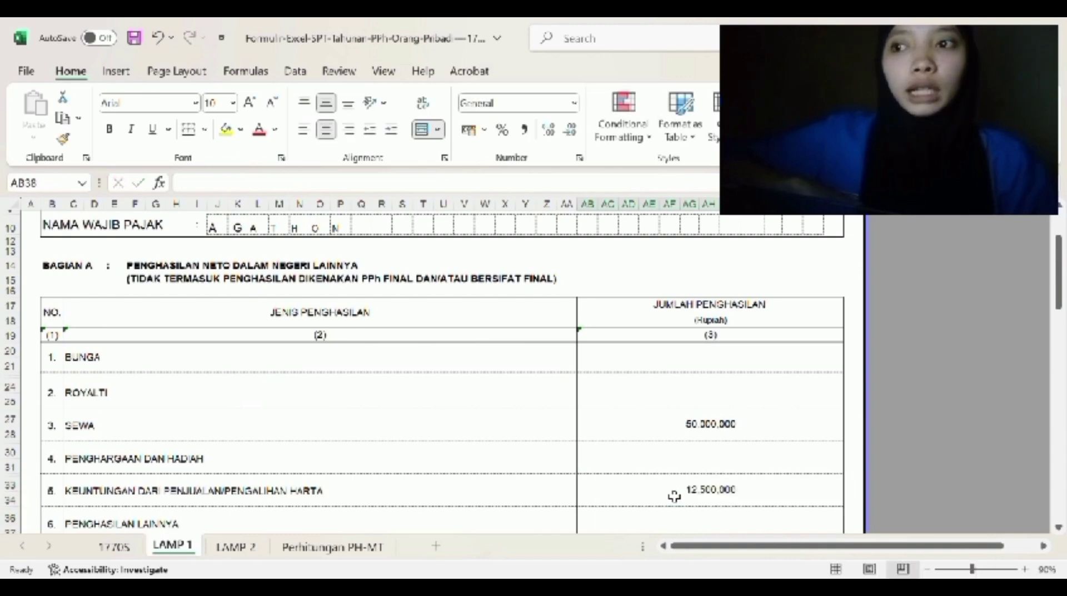
scroll(674, 497, down, 2)
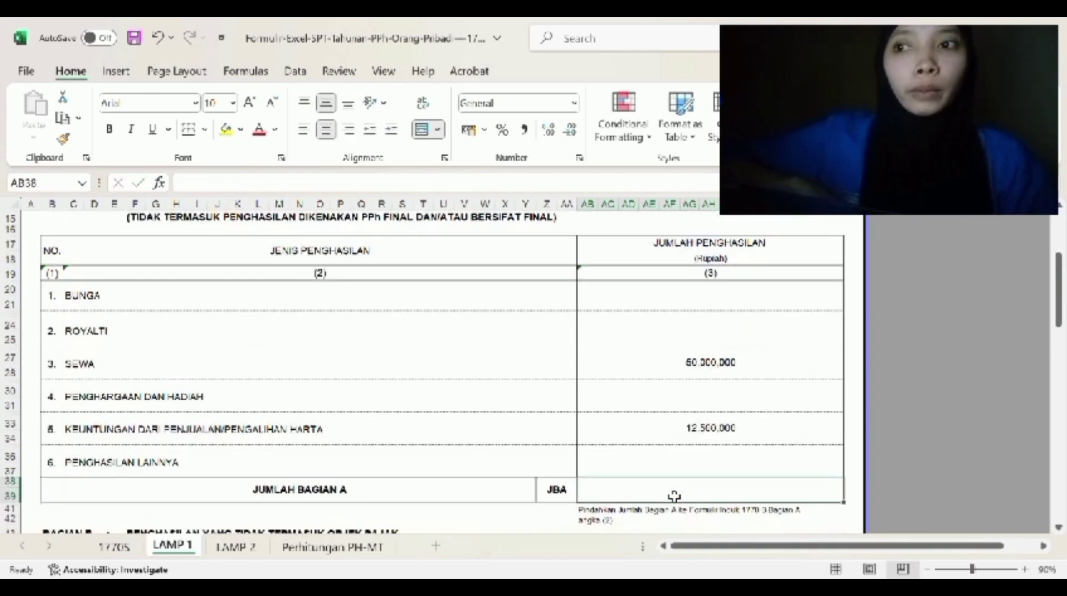
scroll(674, 497, down, 1)
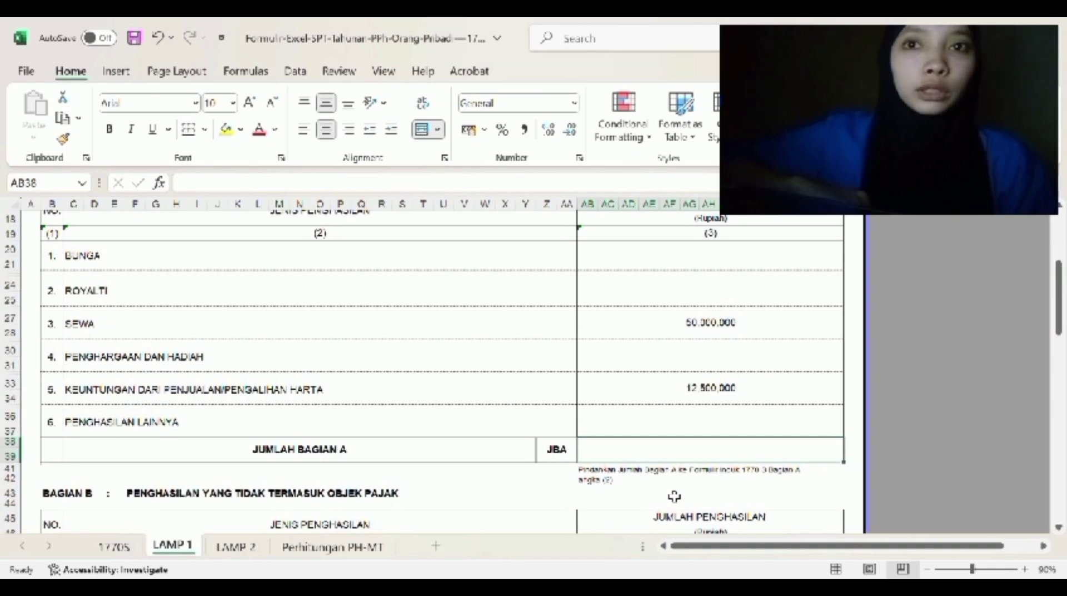
text(62,500,000)
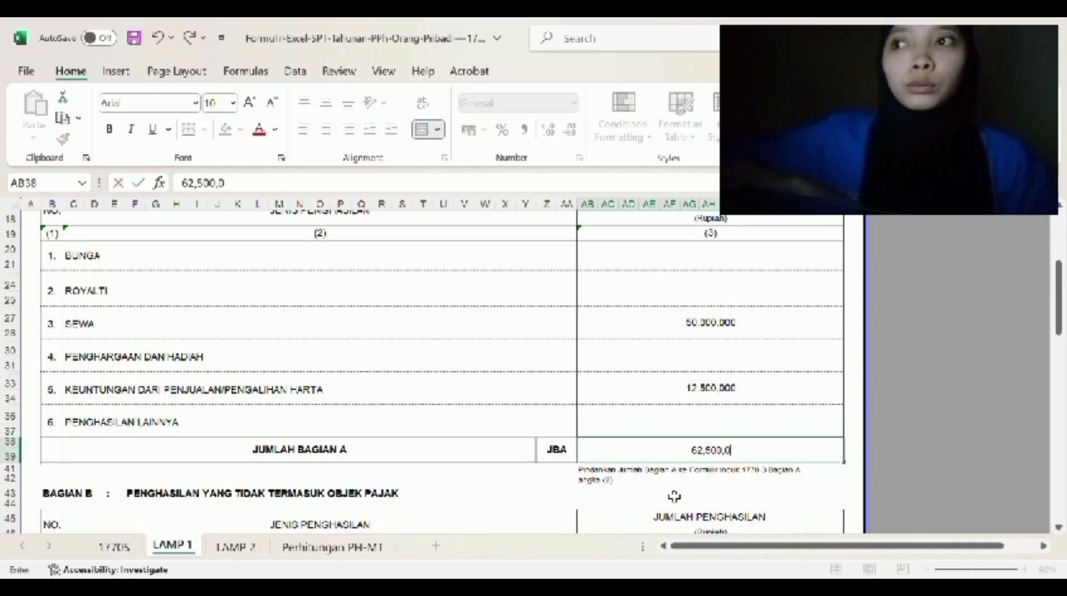
scroll(734, 497, down, 2)
scroll(734, 497, down, 2)
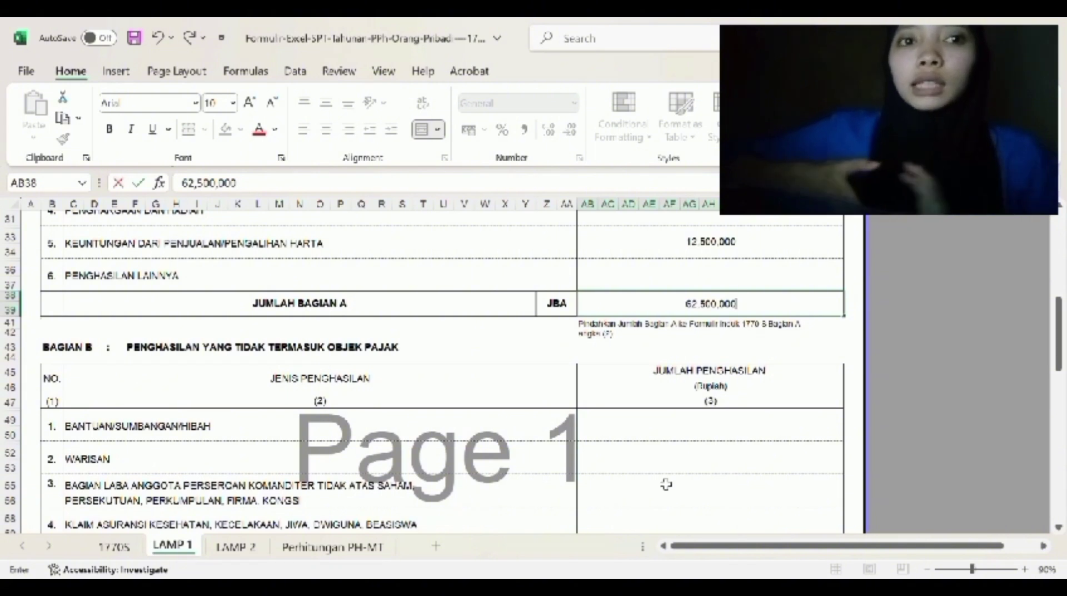
scroll(734, 496, down, 6)
- In LAMP 1 Bagian C row 1, enter withholder PT. Jaya Kusuma, its NPWP, number 1 and date 04/01/2020
scroll(667, 484, down, 2)
click(213, 382)
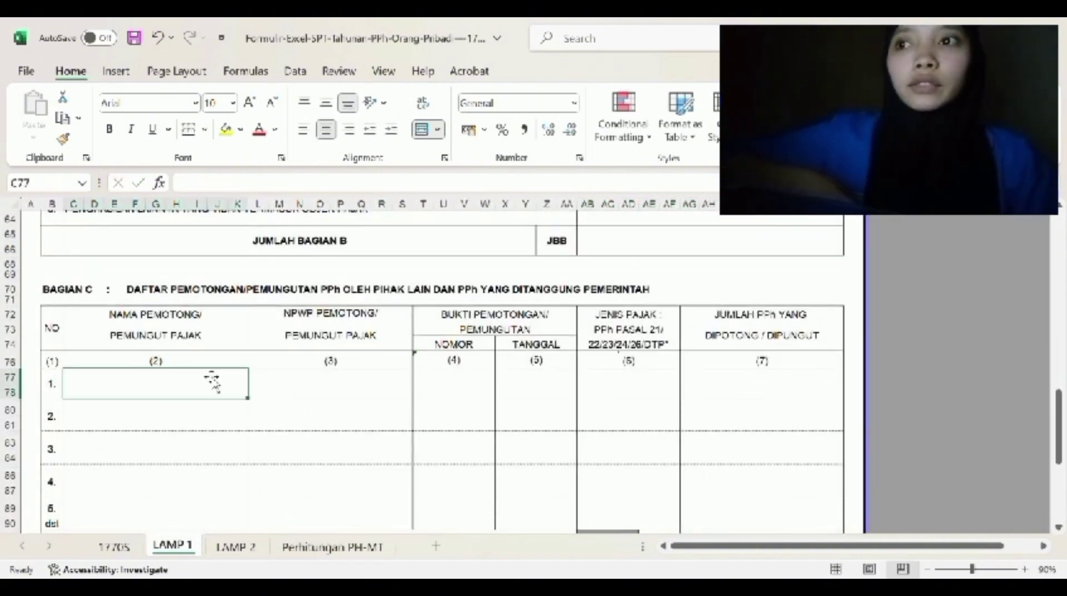
text(PT)
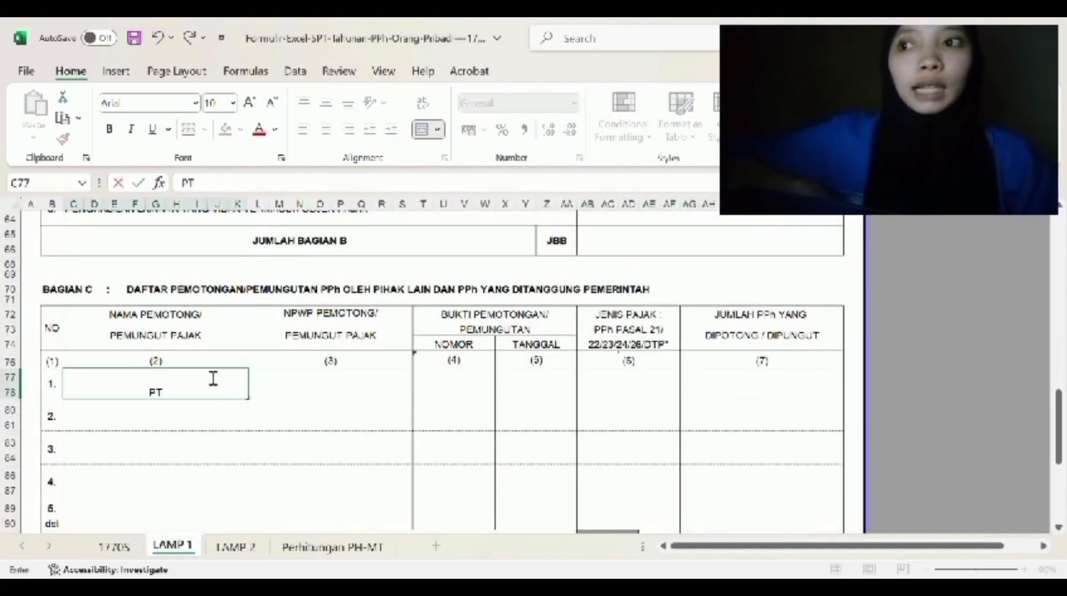
text(. Jay)
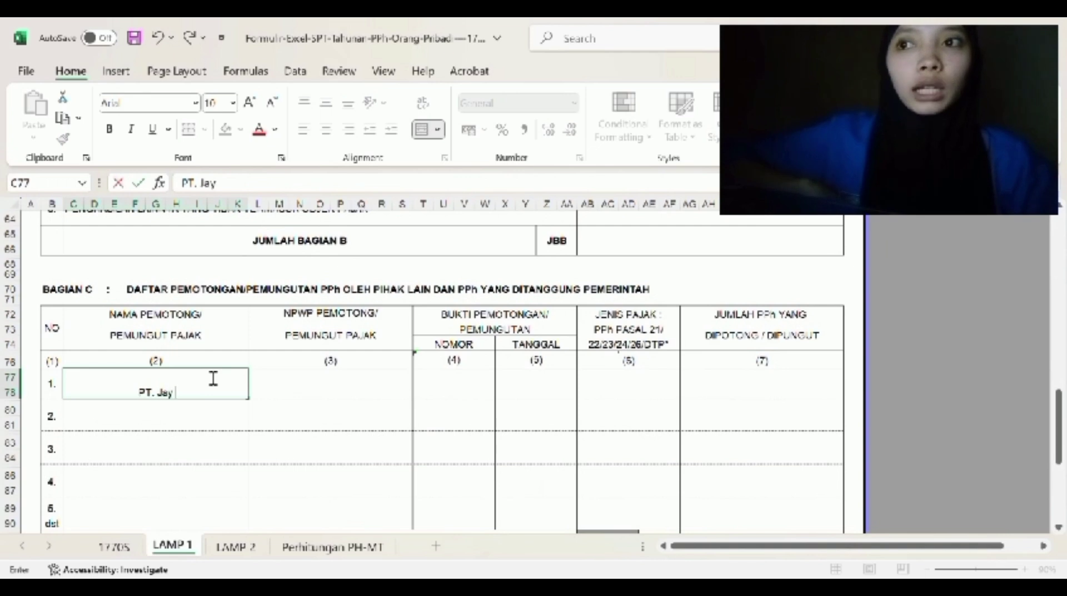
text(a Kusuma)
key(Tab)
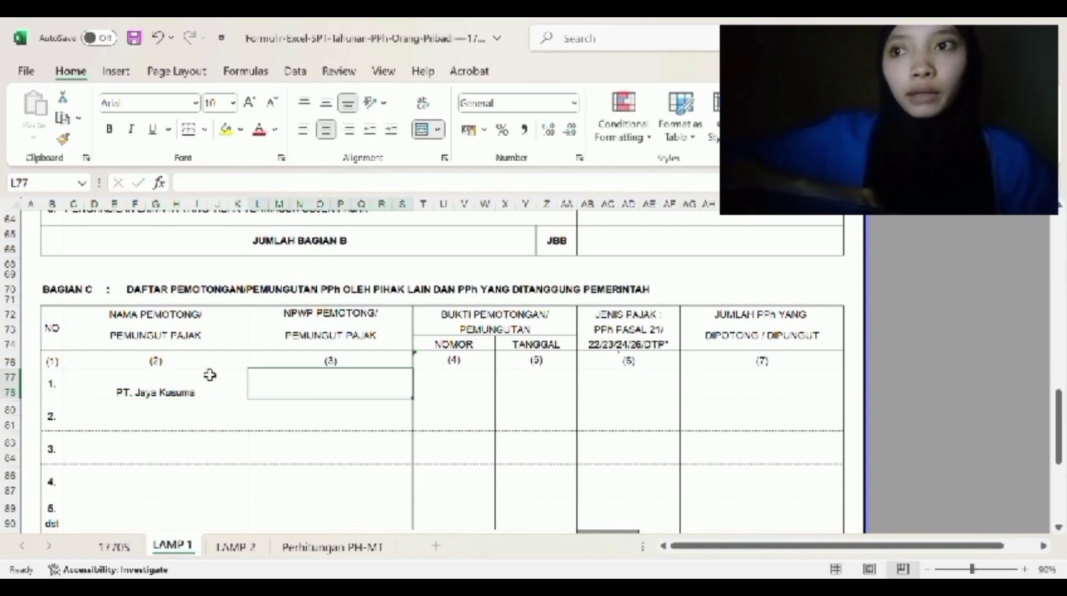
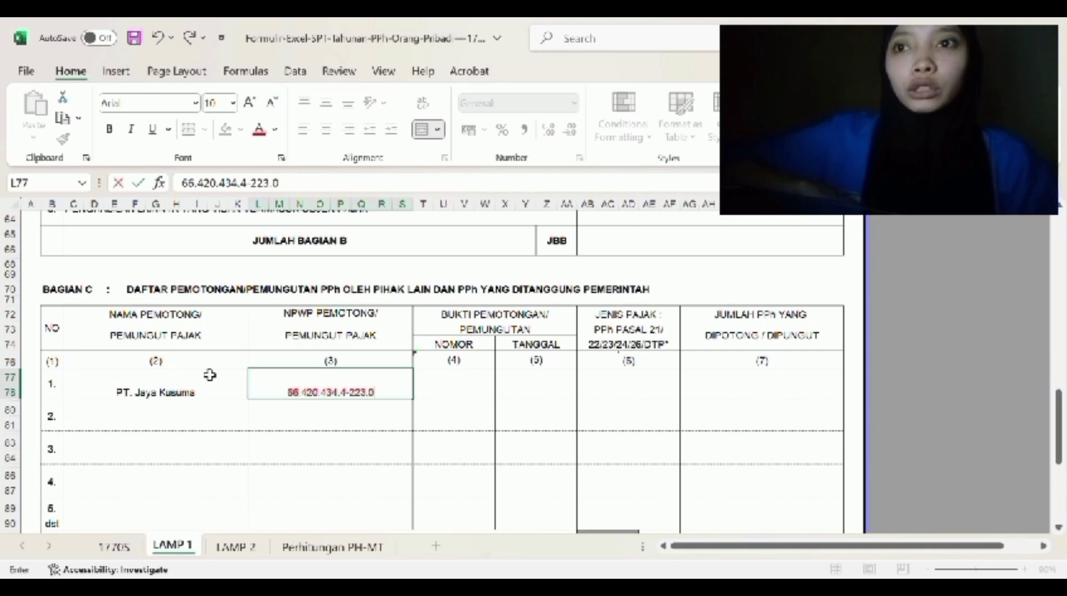
key(Tab)
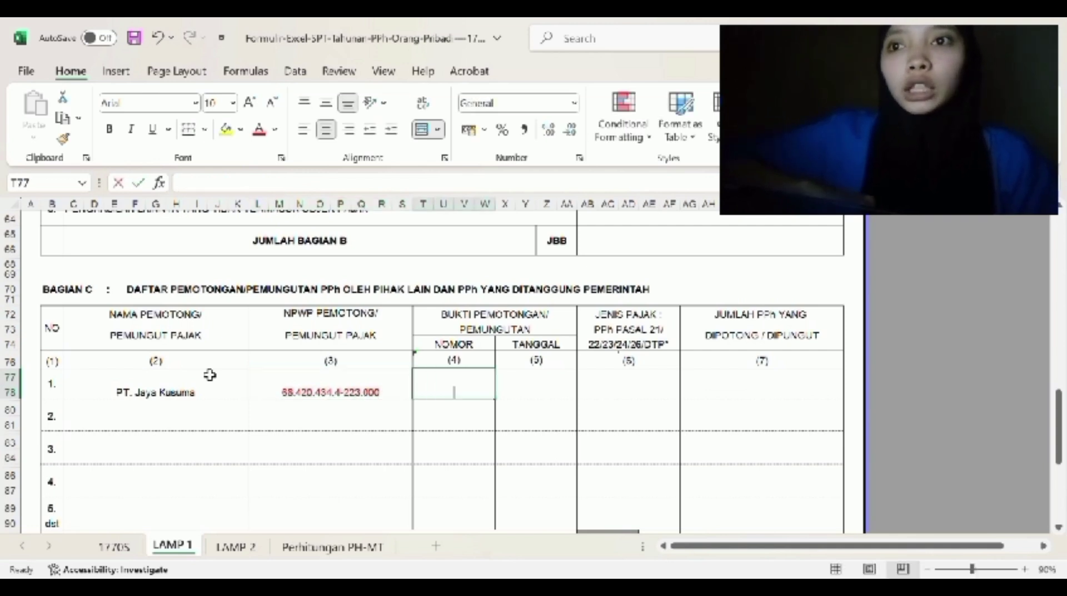
text(1)
key(Tab)
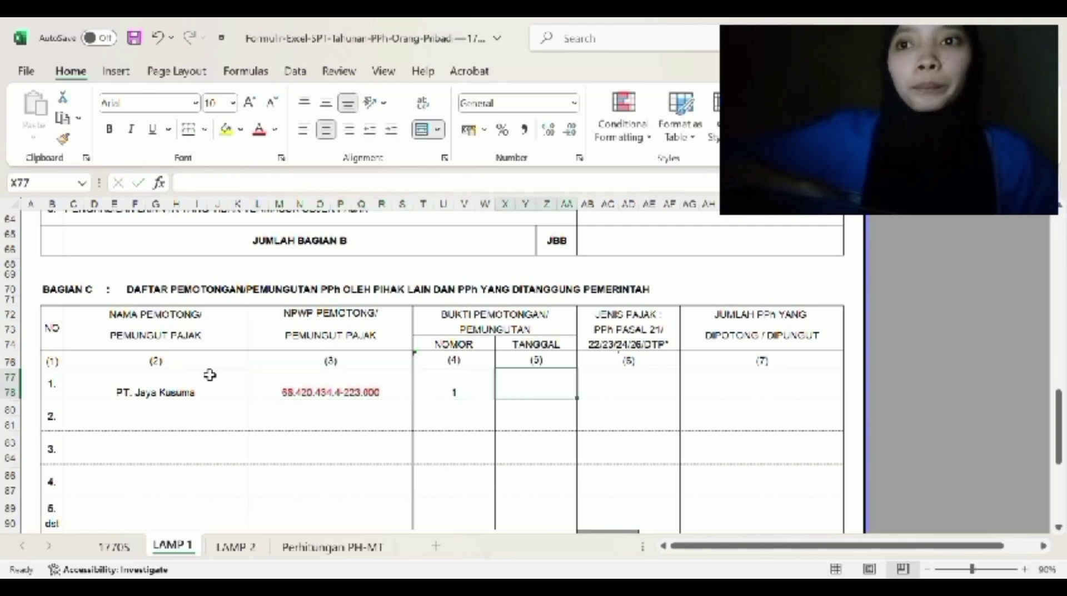
text(4/0)
text(1/2020)
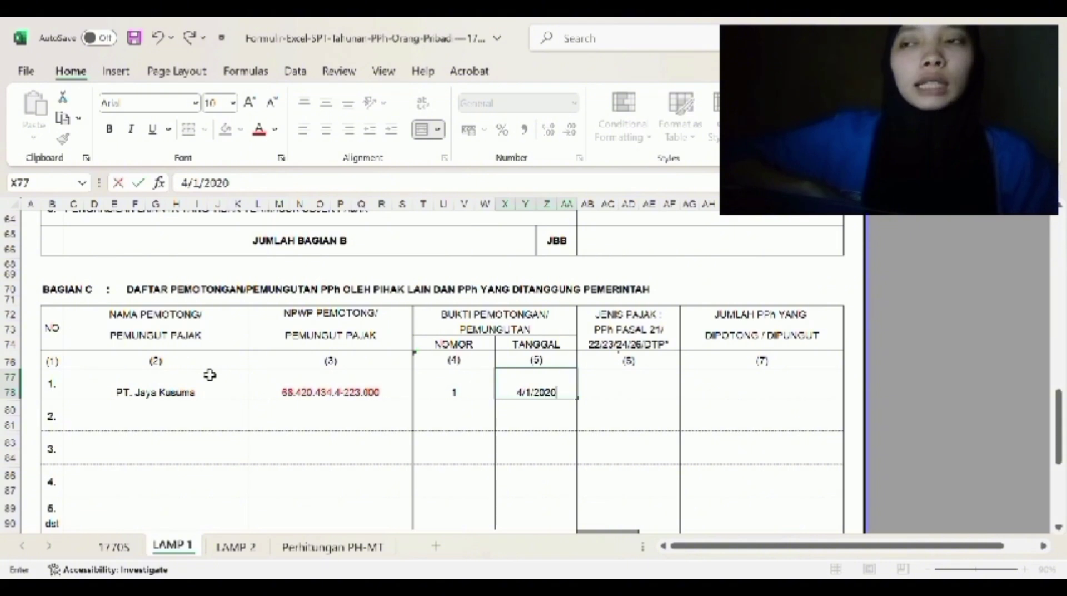
key(Tab)
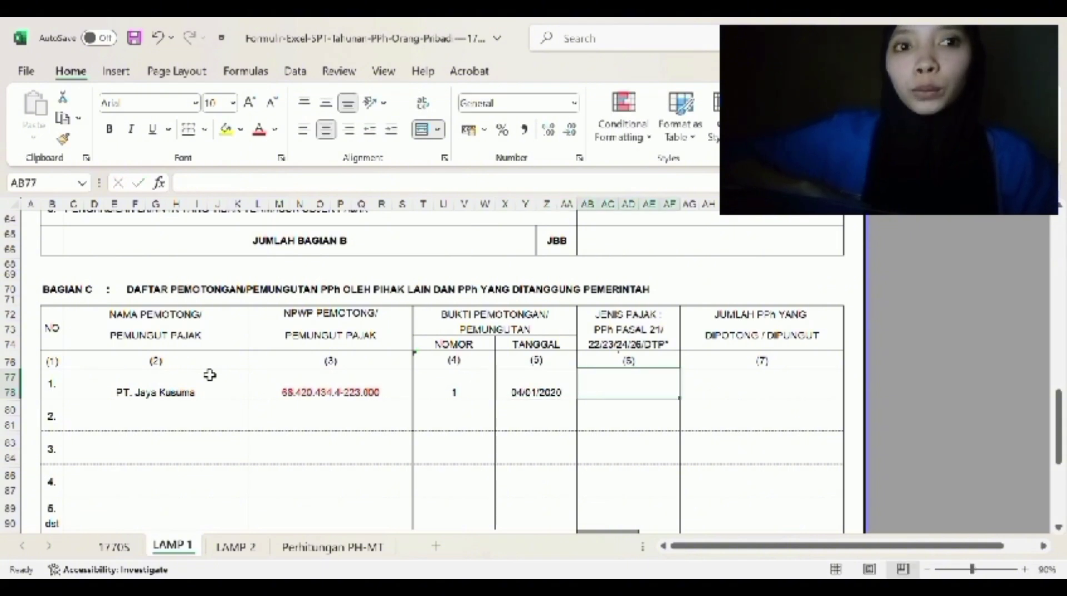
- Finish the row with tax type PPh PASAL 23 and 1,000,000 withheld, then go to LAMP 2
text(PPh PASAL23)
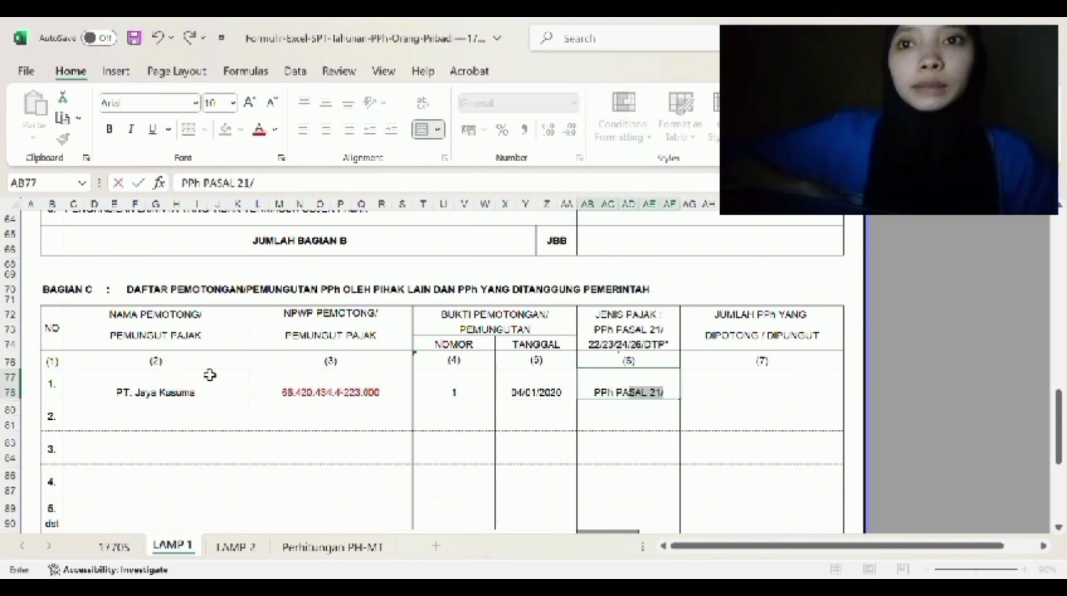
key(shift+Tab)
key(shift+Tab)
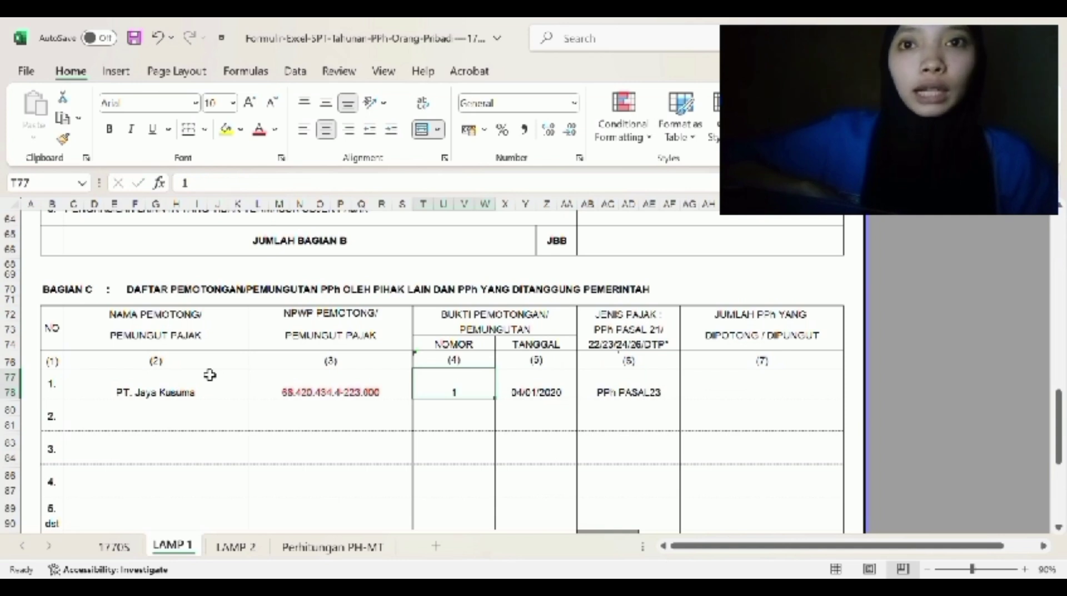
double_click(632, 397)
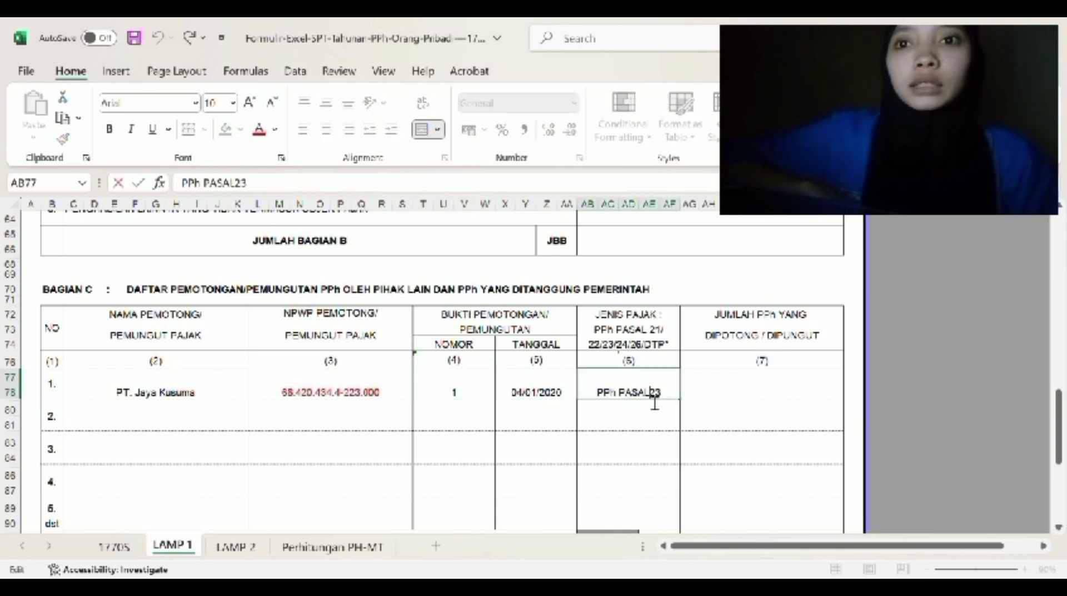
click(715, 397)
text(1,000,000)
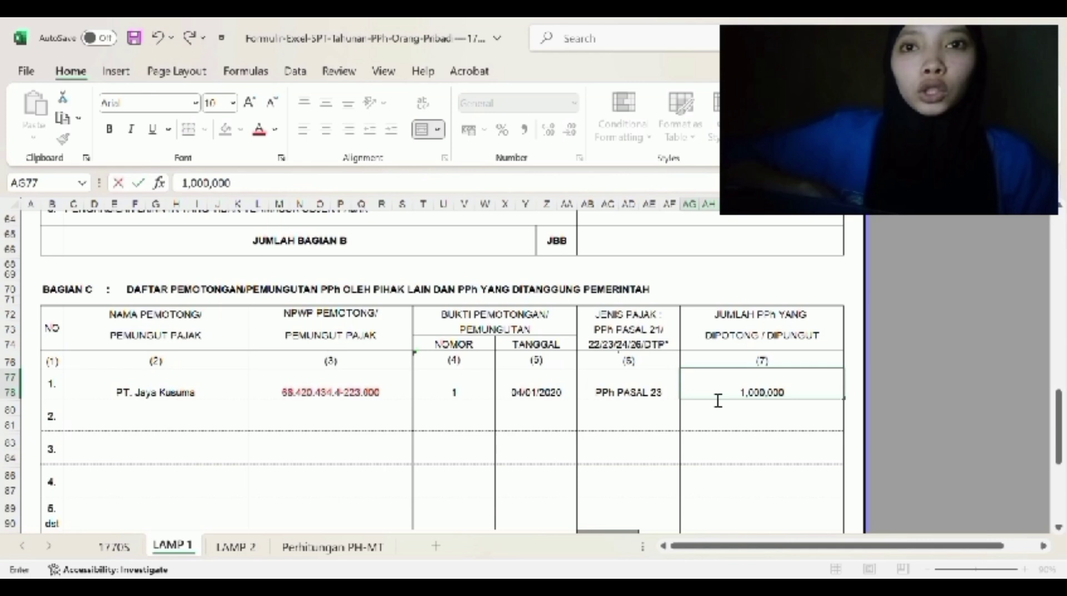
key(Return)
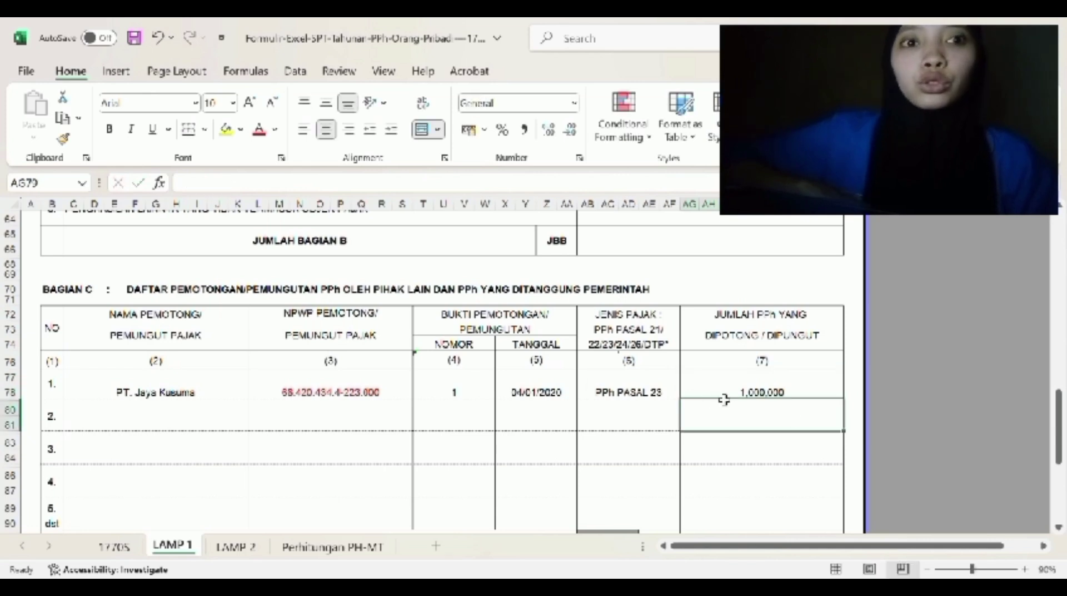
click(235, 546)
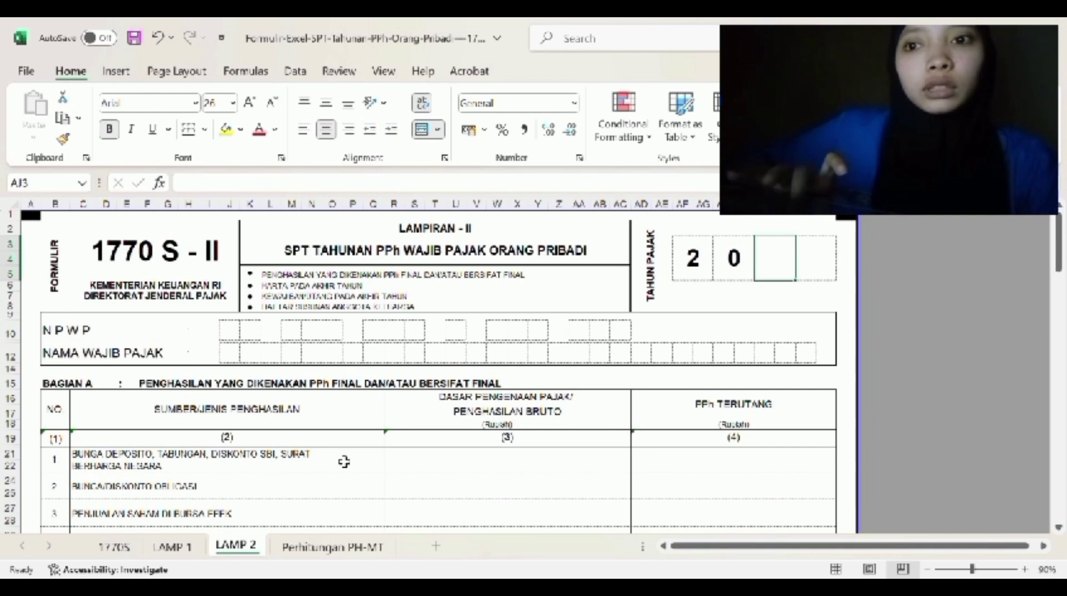
- Complete the LAMP 2 tax year as 2020, copying the 0 digit into the last box
text(2)
key(Tab)
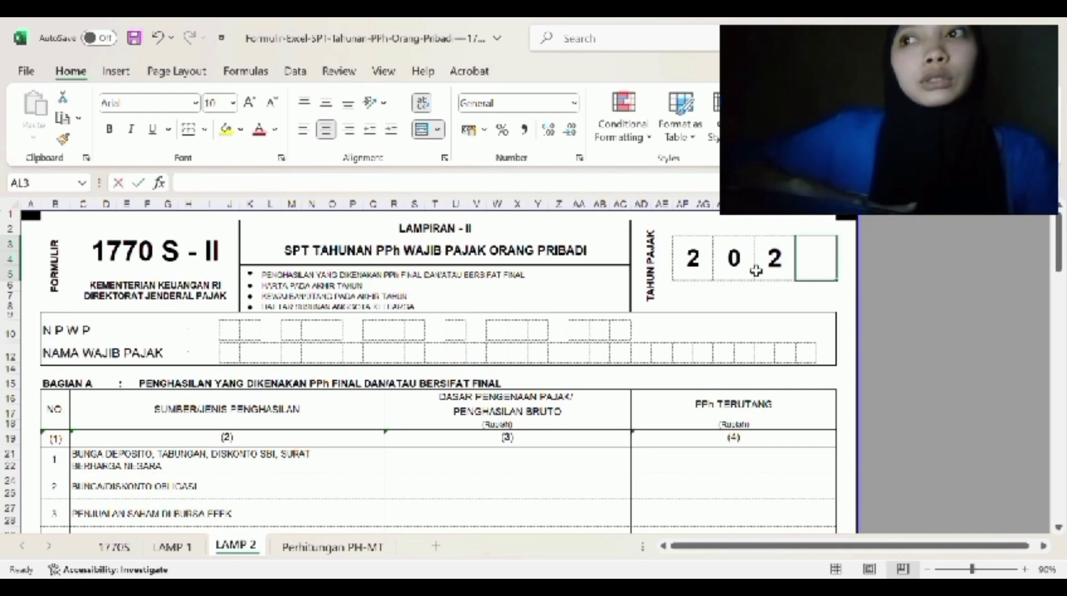
click(739, 266)
key(ctrl+c)
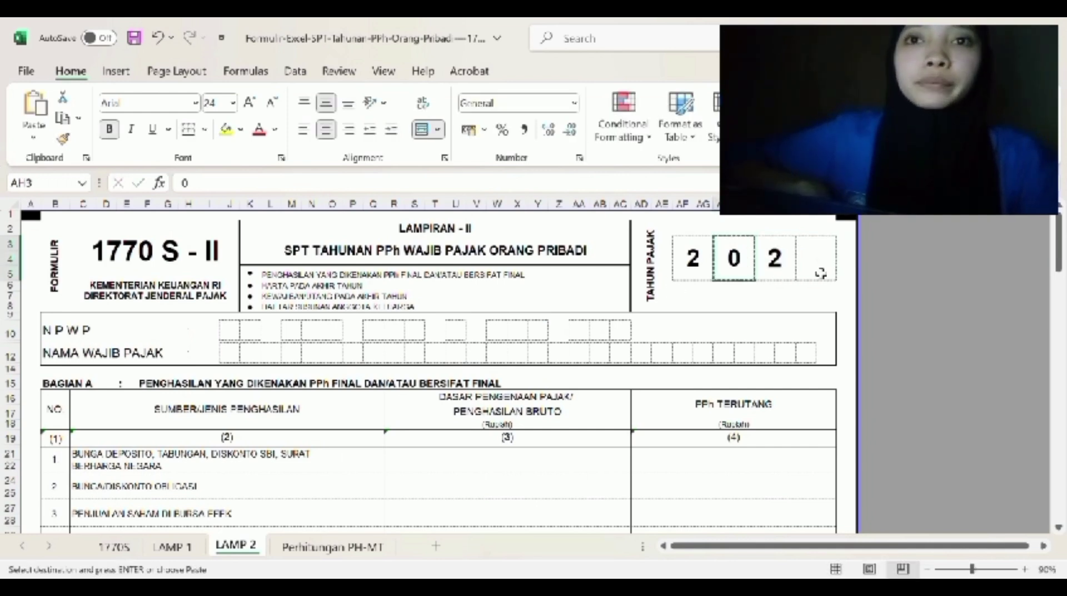
click(821, 273)
key(ctrl+v)
scroll(500, 333, down, 1)
- Enter the taxpayer's NPWP one digit per box
click(240, 321)
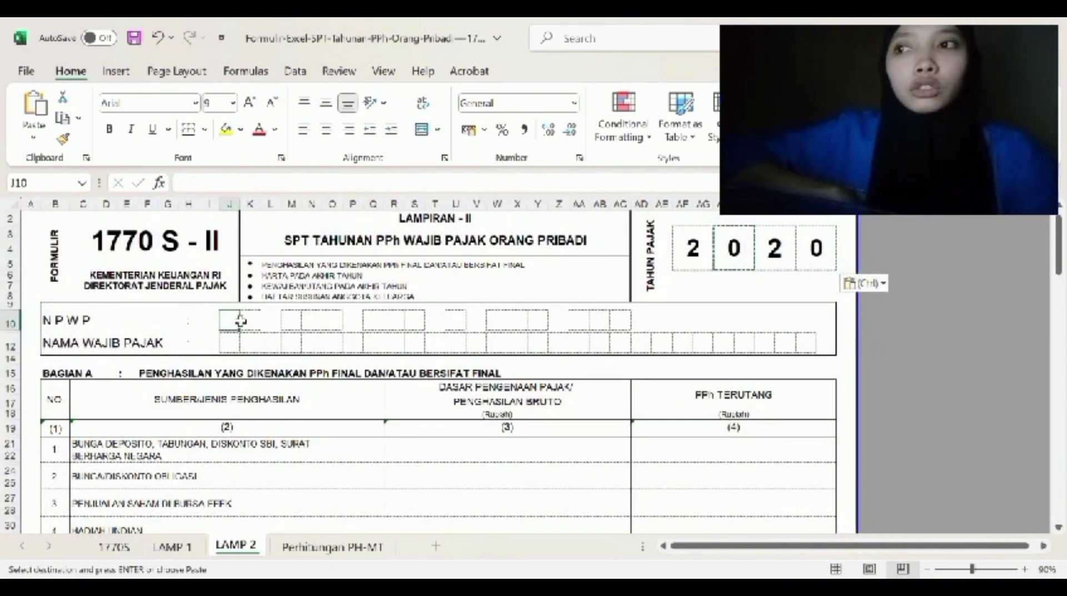
key(Right)
key(Right)
key(Right)
key(Right)
key(Right)
key(Right)
key(Right)
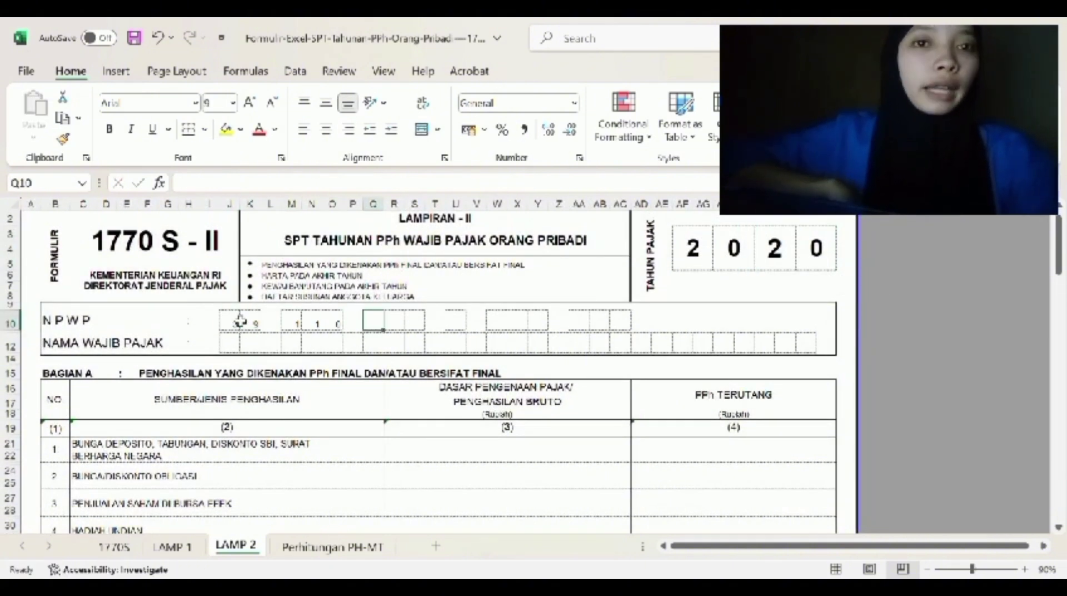
key(Right)
key(Right)
key(Right)
key(Right)
key(Right)
key(Right)
key(Right)
key(Right)
key(Right)
key(Right)
key(Right)
key(Right)
- Enter the taxpayer's name one letter per box
click(236, 348)
key(Right)
key(Right)
key(Right)
key(Right)
key(Right)
- Record stock-exchange share sales of 30,000,000 with 30,000 PPh owed in Bagian A
scroll(282, 377, down, 2)
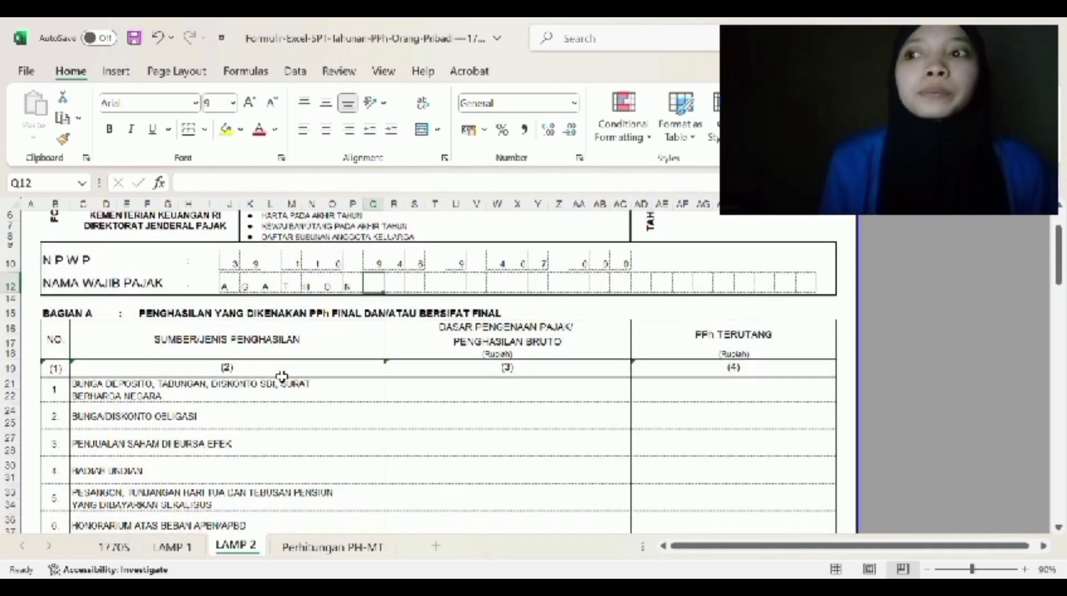
click(466, 455)
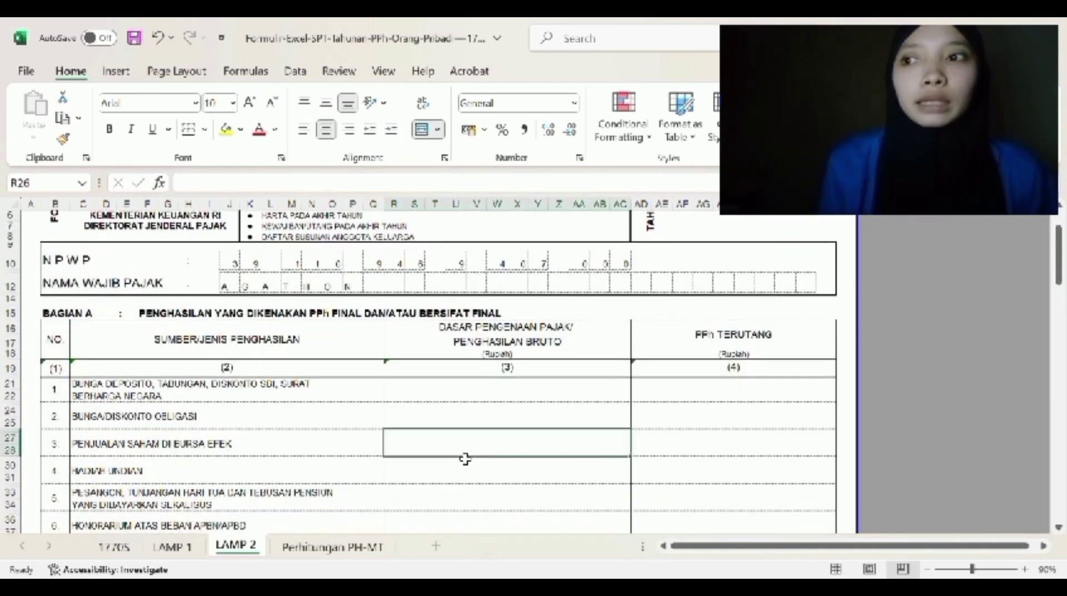
text(30,000,000)
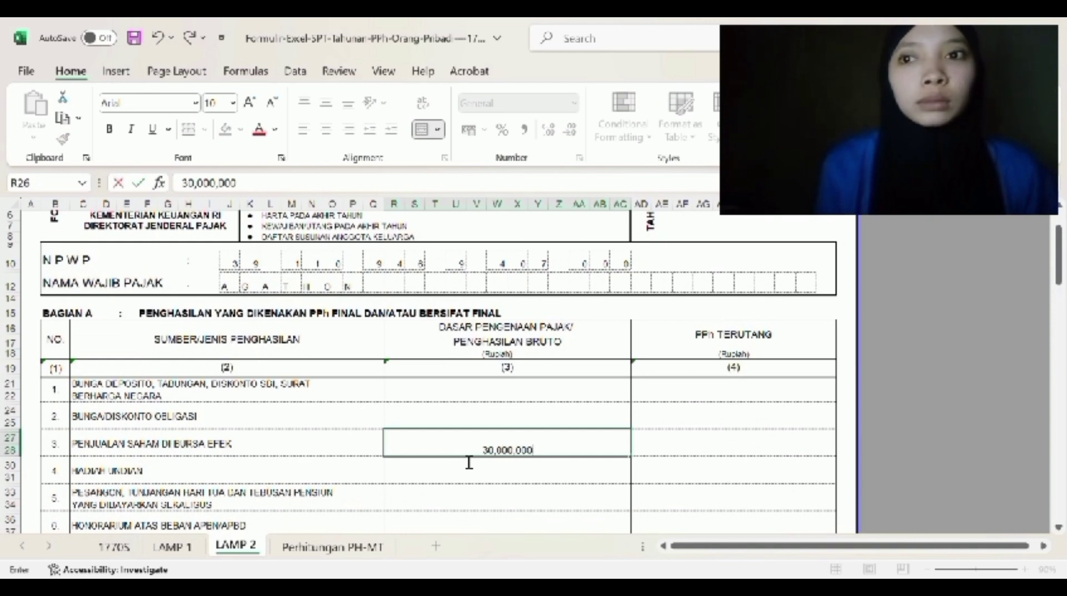
key(Tab)
text(30)
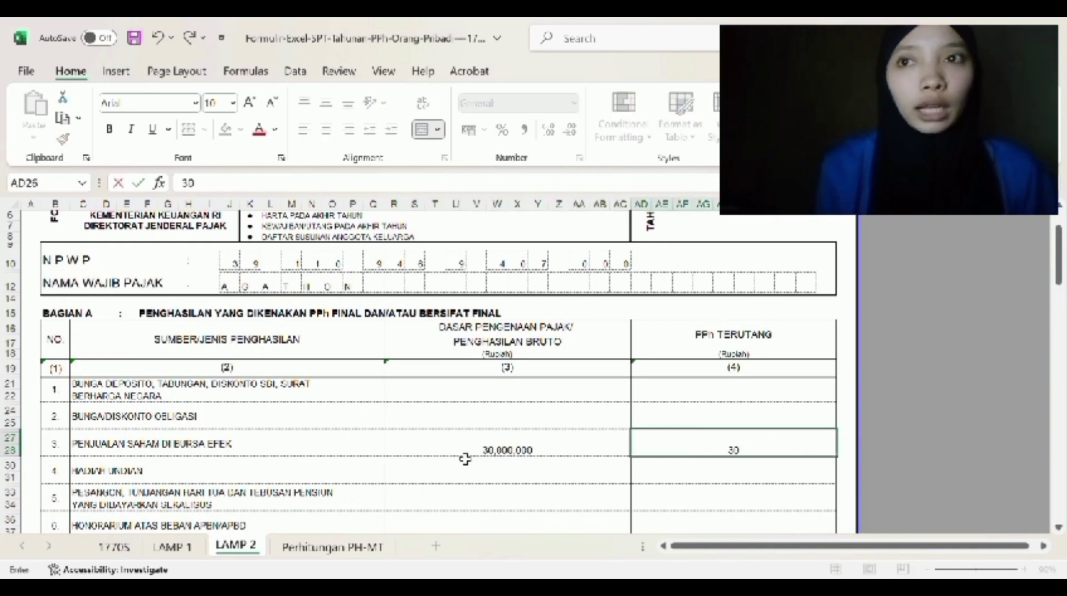
text(,000)
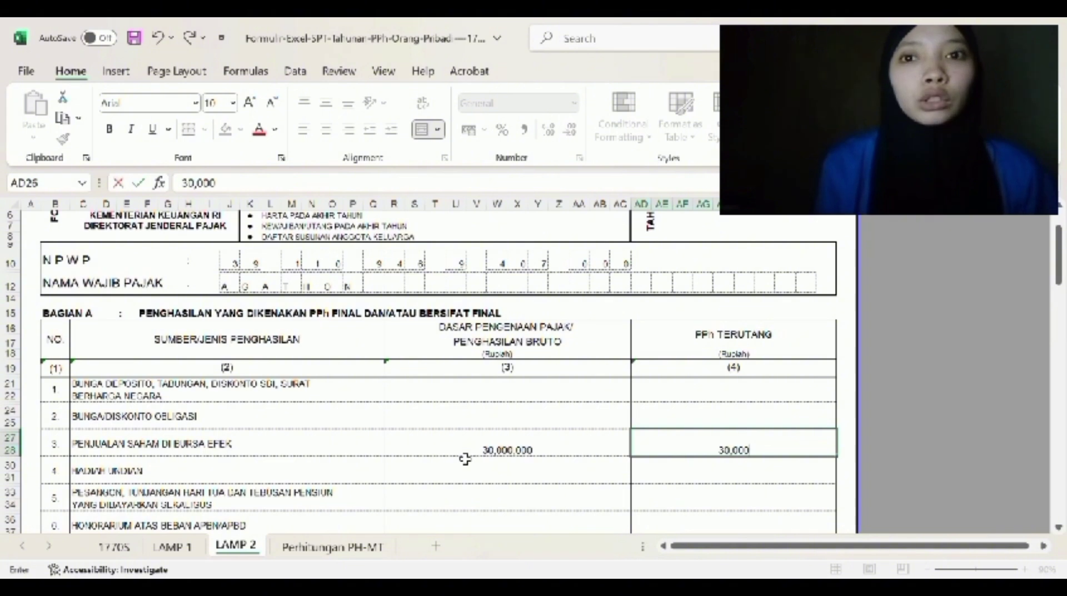
scroll(508, 468, down, 1)
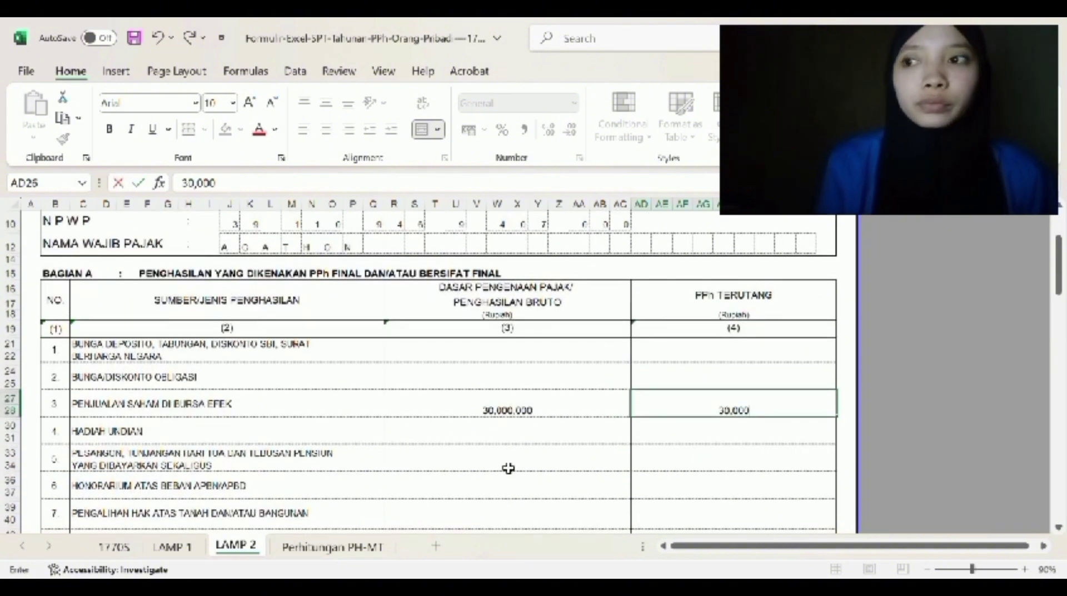
scroll(464, 485, down, 3)
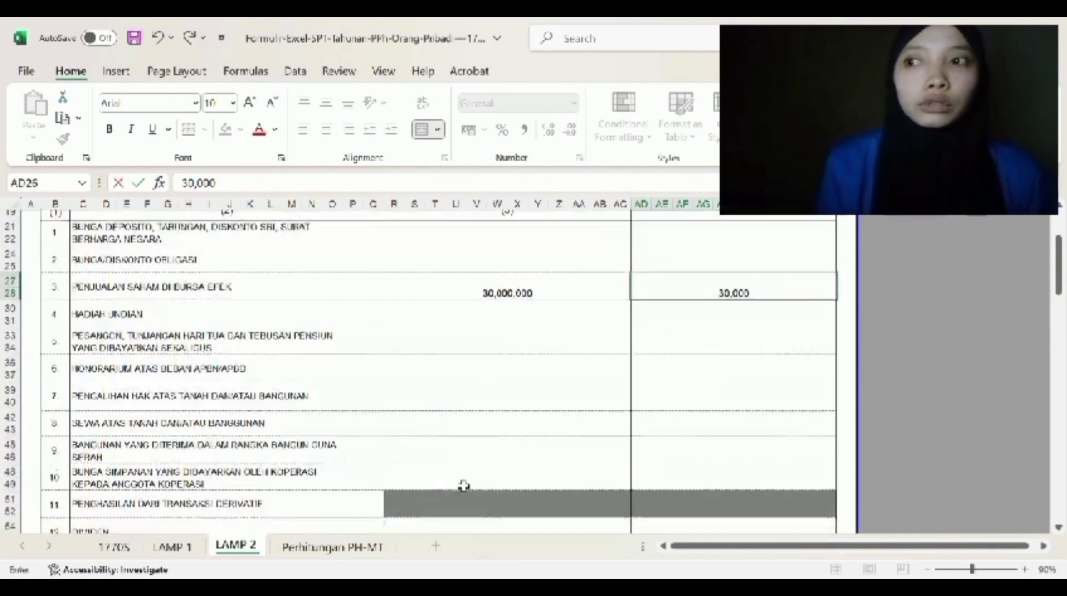